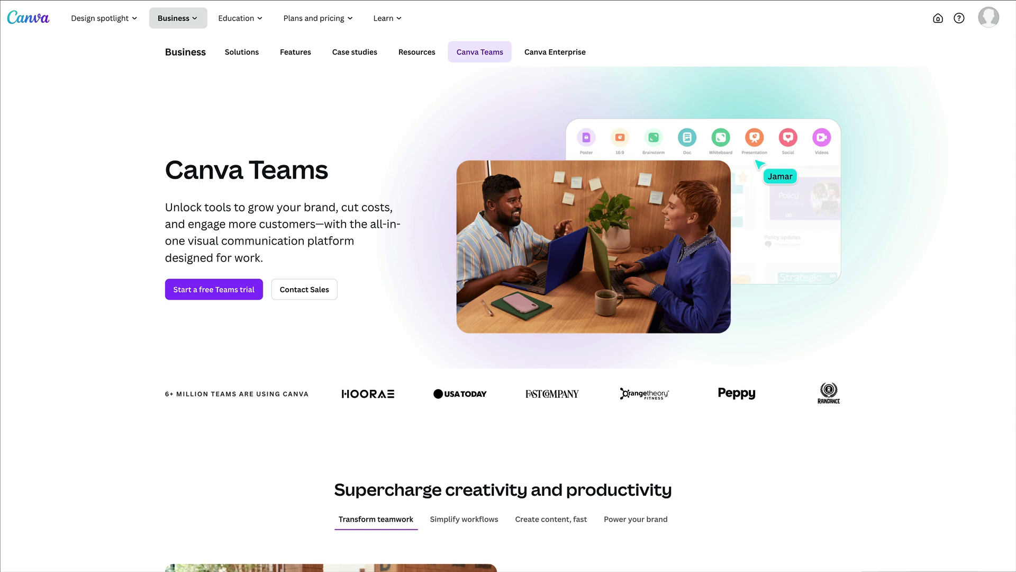
Step: Scroll down through the Canva Teams page
scroll(926, 518, down, 3)
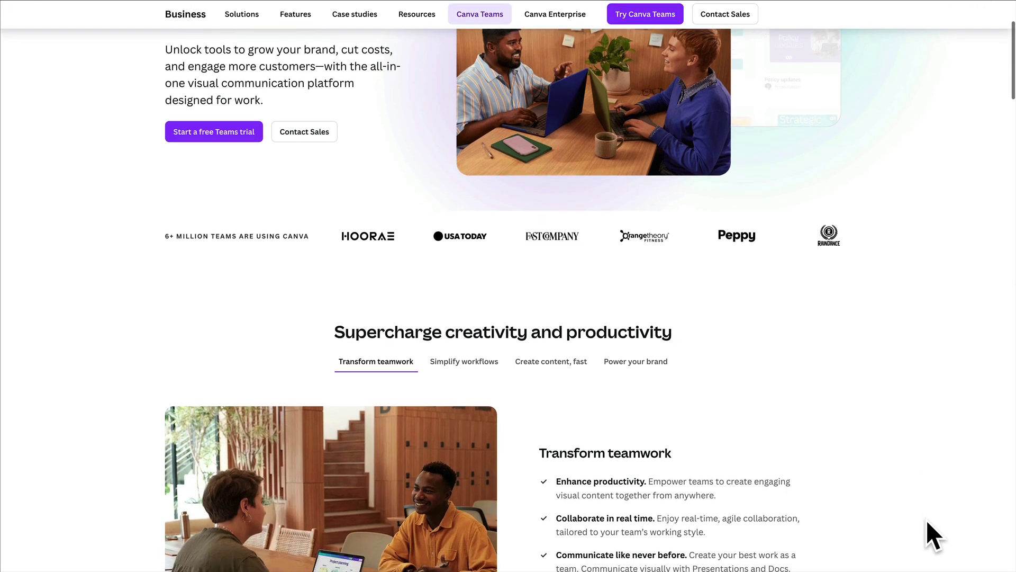
scroll(926, 520, down, 7)
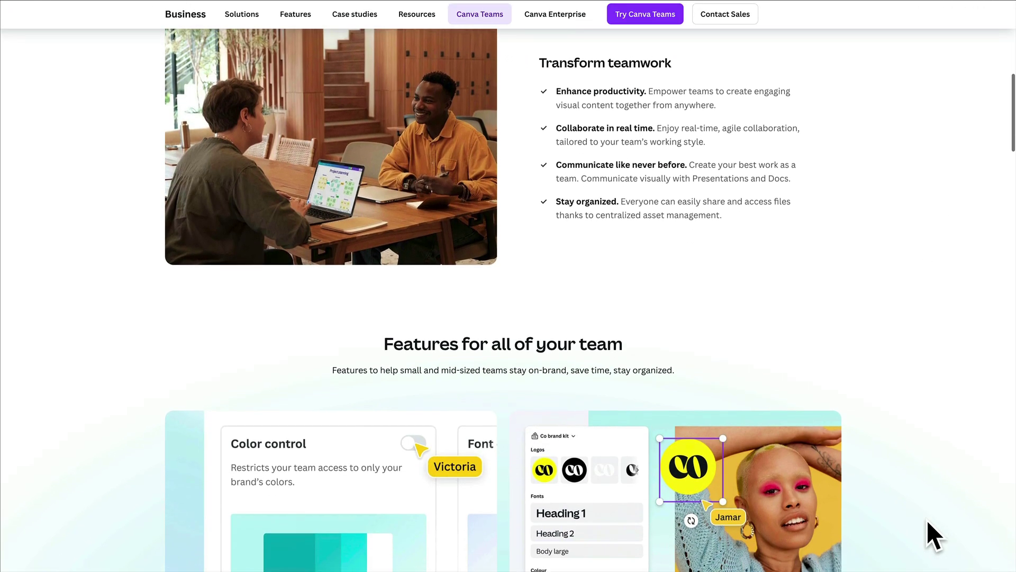
scroll(926, 520, down, 4)
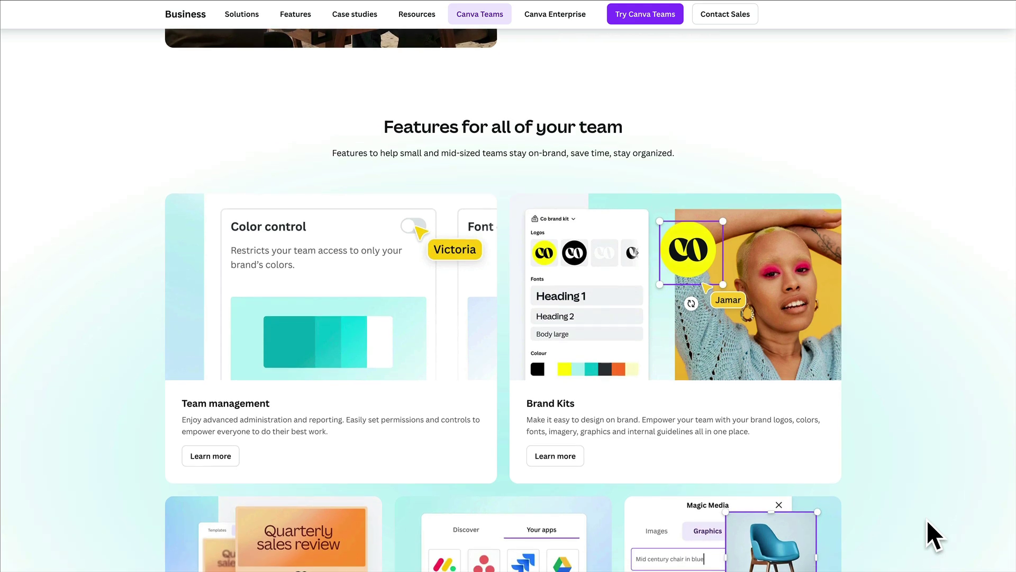
scroll(926, 520, down, 2)
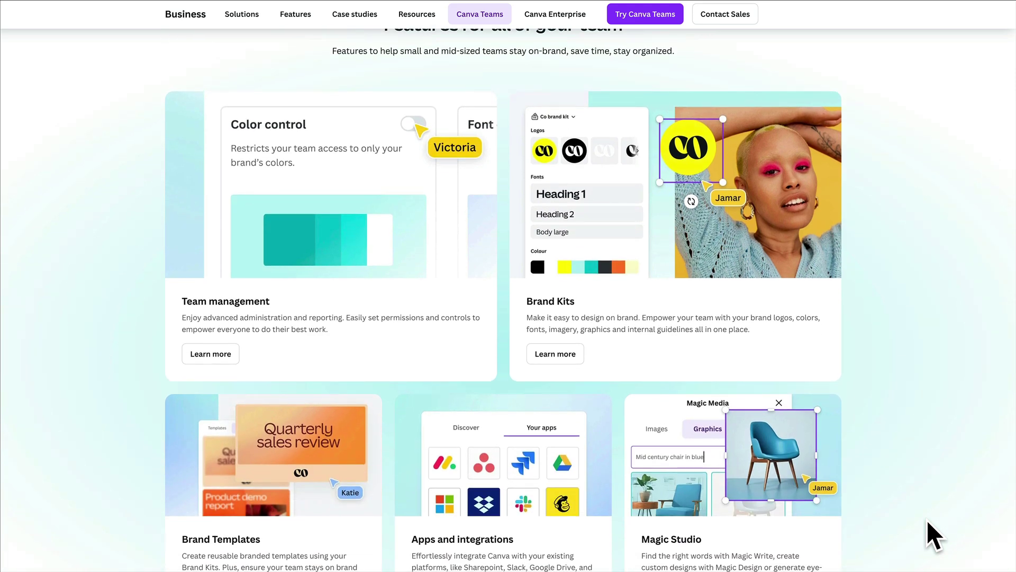
scroll(926, 520, down, 1)
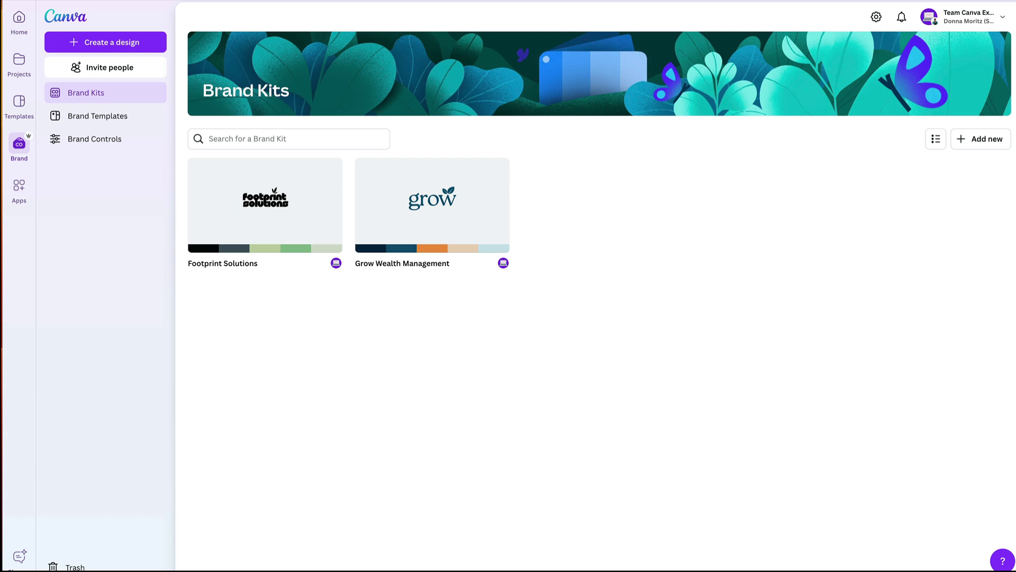
click(415, 201)
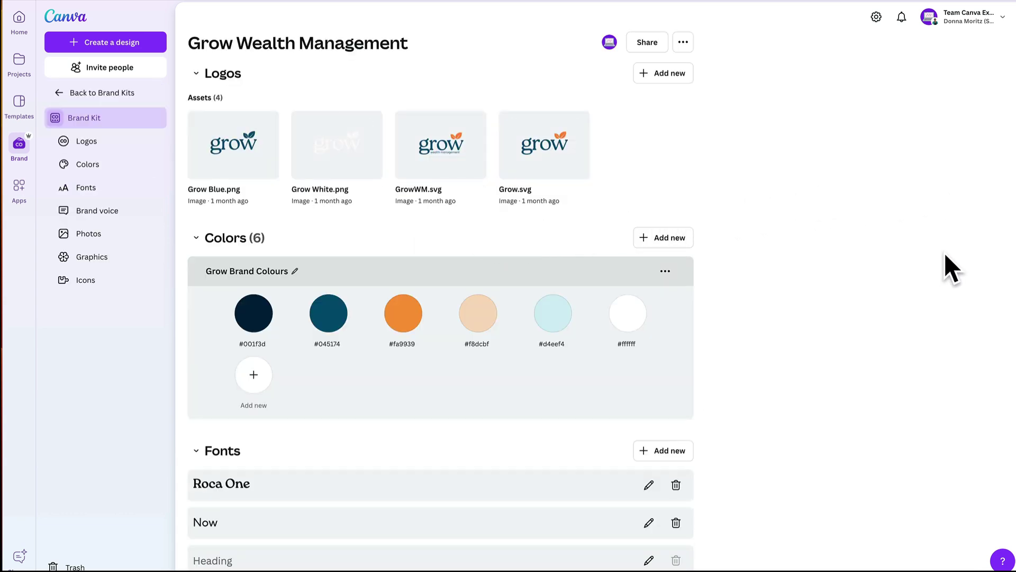
scroll(942, 269, down, 4)
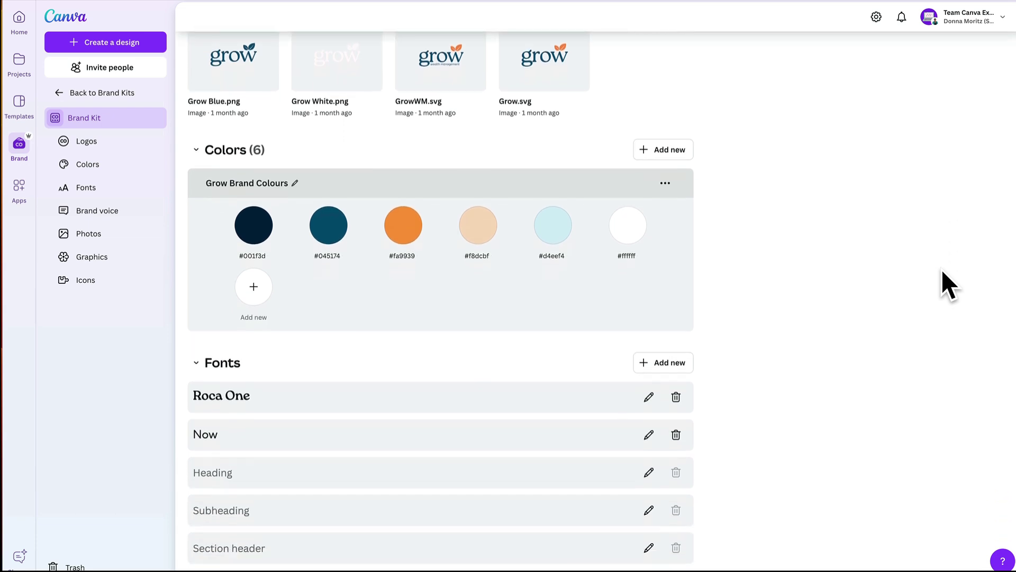
scroll(942, 270, down, 4)
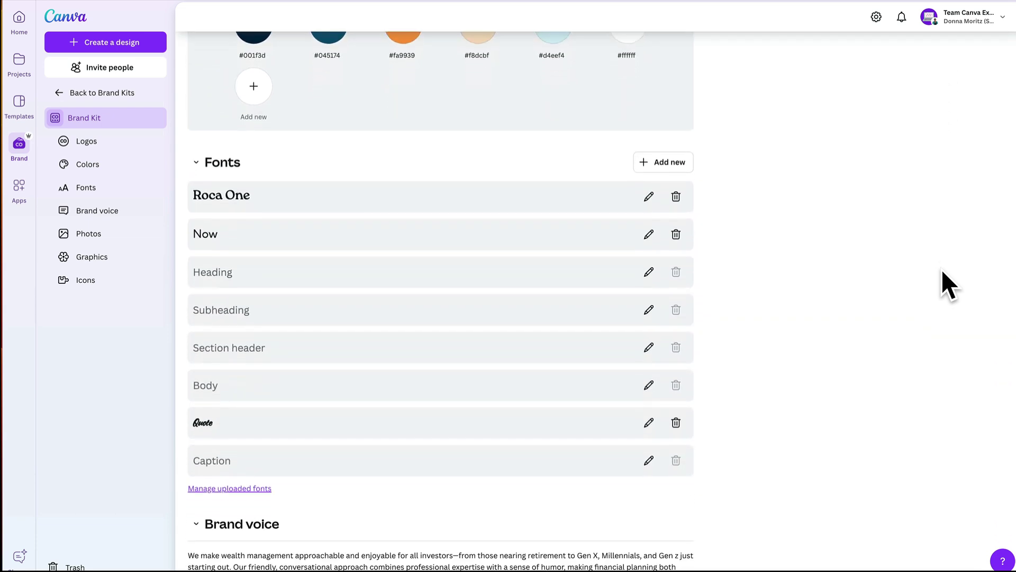
scroll(942, 270, down, 3)
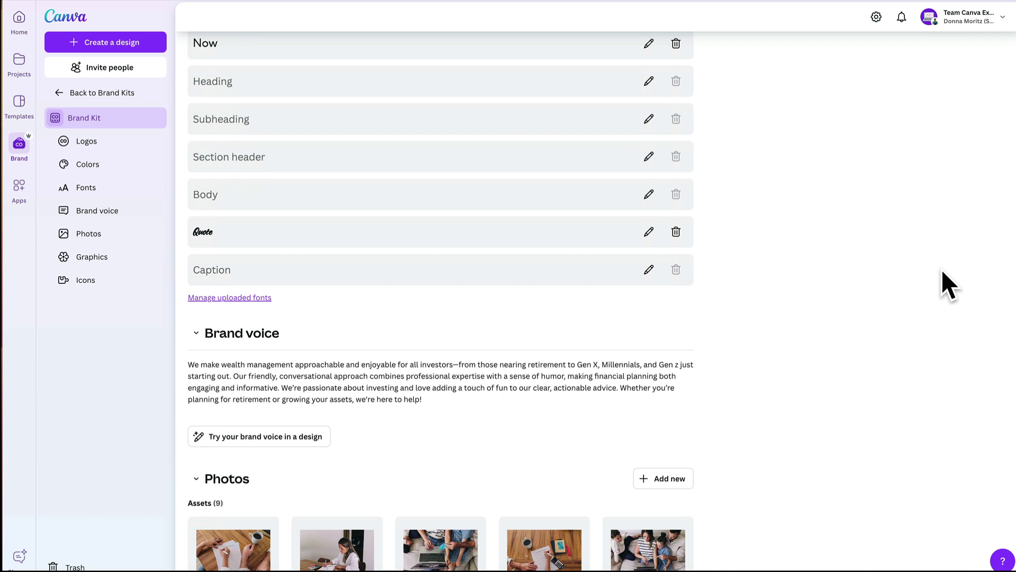
scroll(941, 270, down, 4)
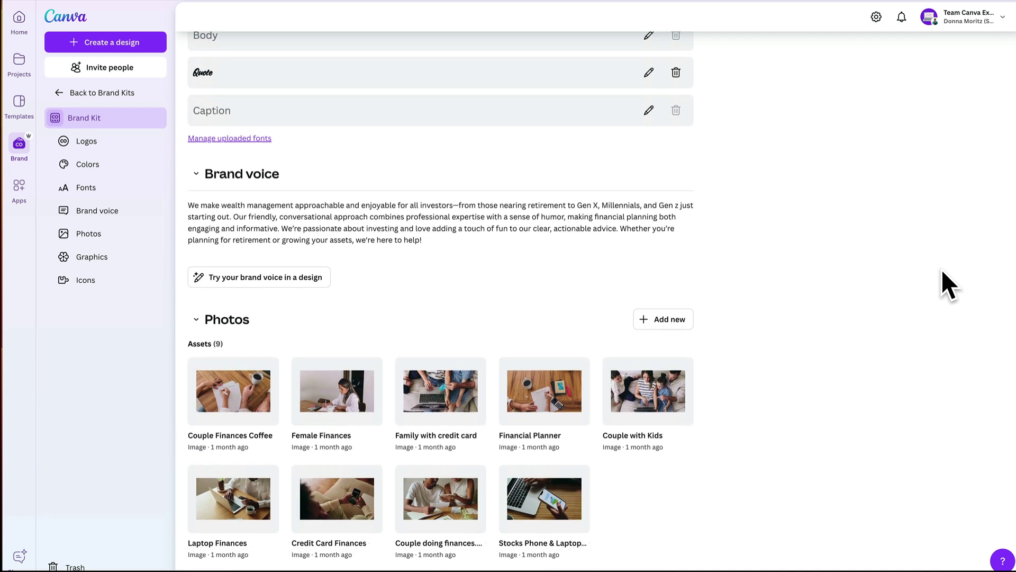
scroll(942, 270, down, 3)
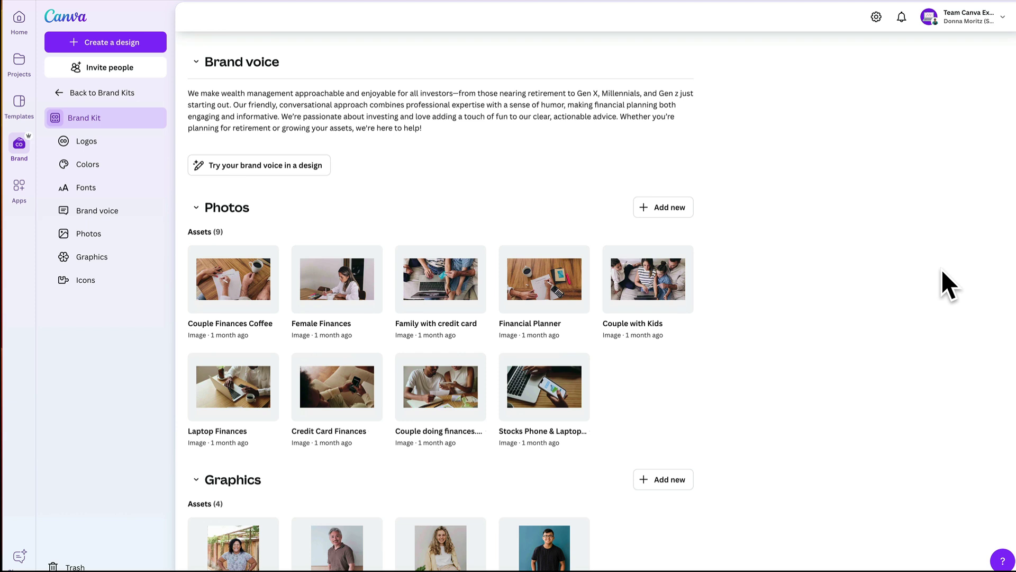
scroll(942, 269, down, 4)
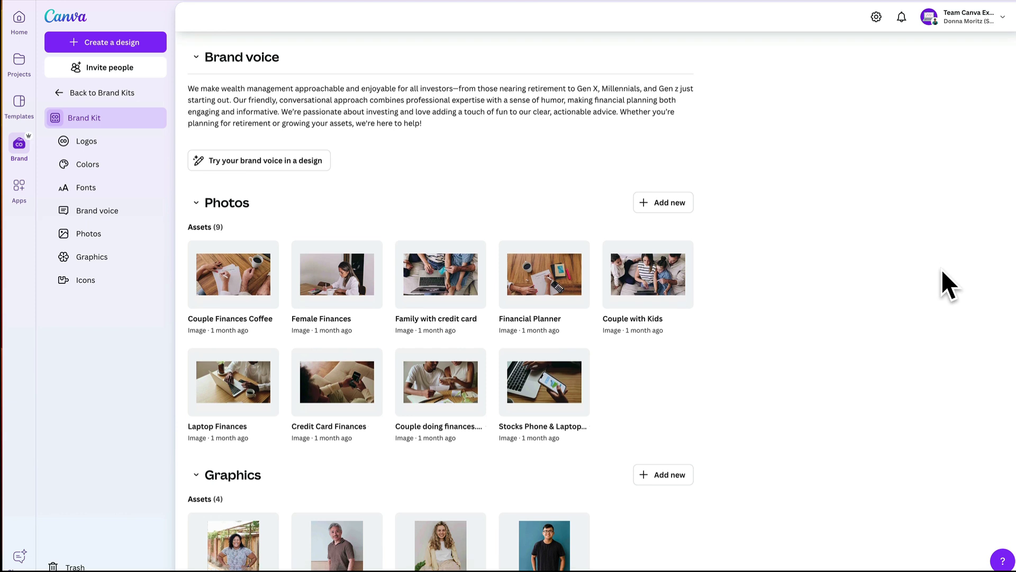
scroll(941, 269, down, 2)
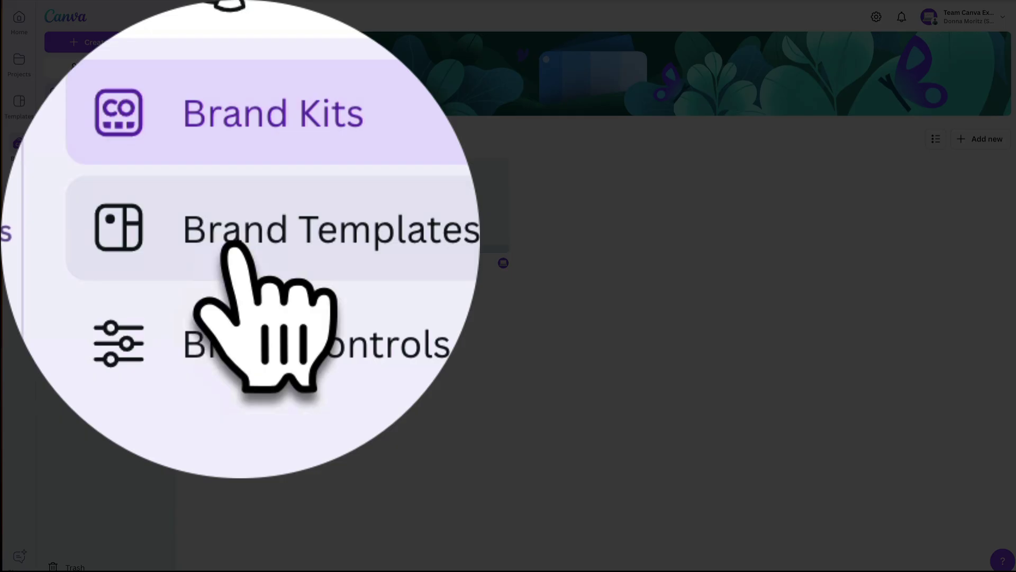
Step: Preview the Testimonial, Podcast and Instagram Quote 1 brand templates, then copy Promo Video into a new design
click(233, 249)
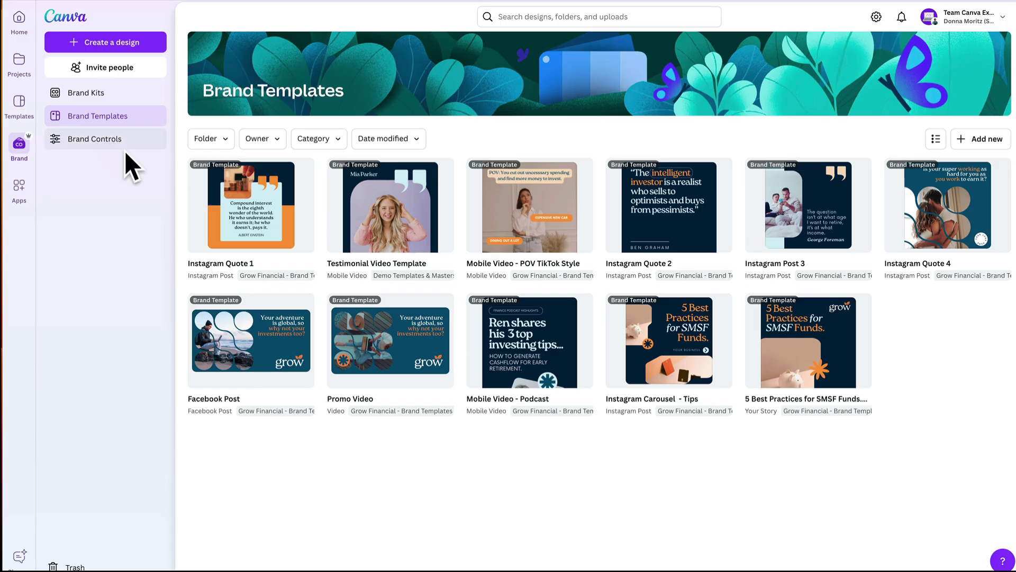
click(407, 210)
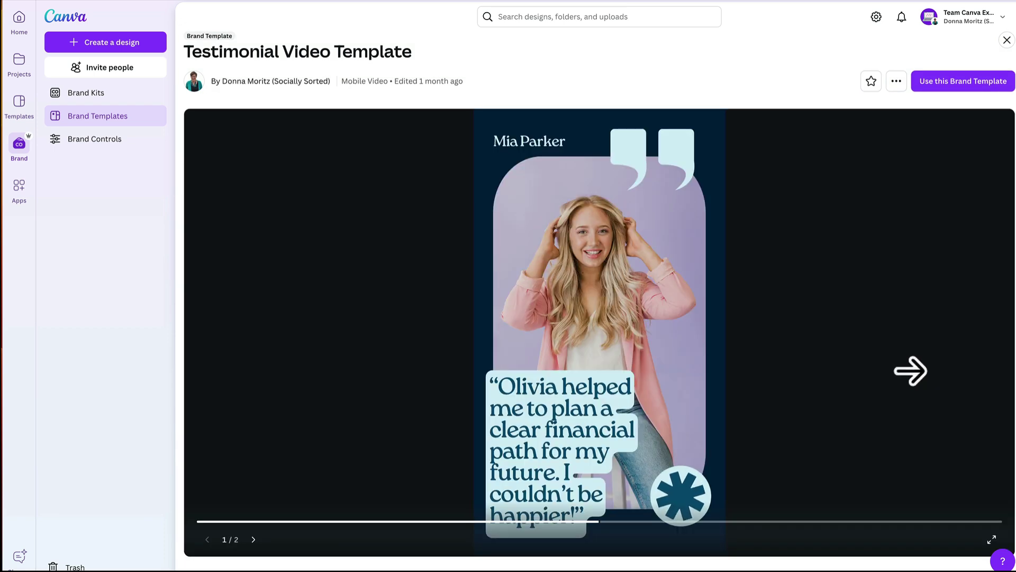
click(1006, 40)
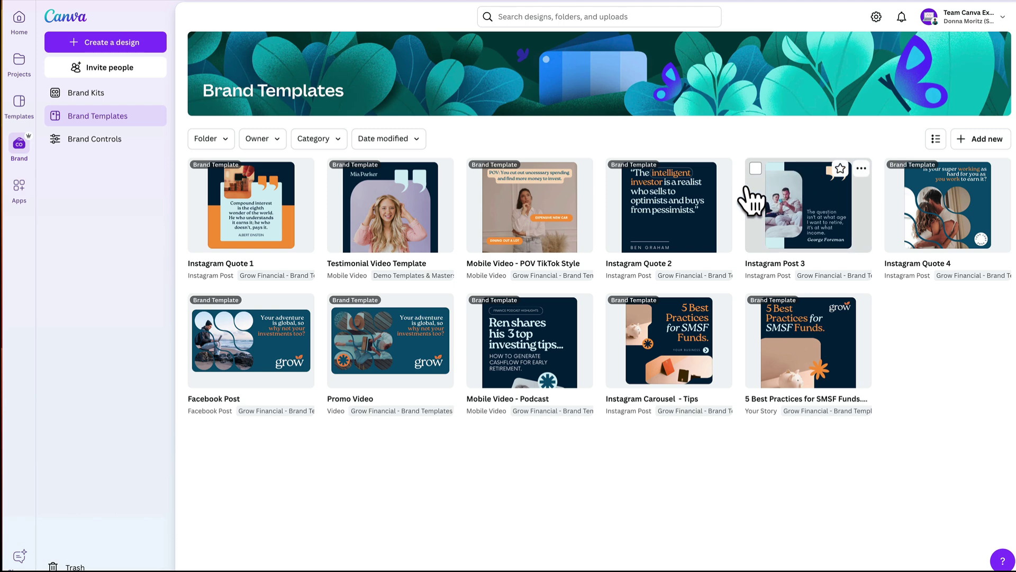
click(562, 349)
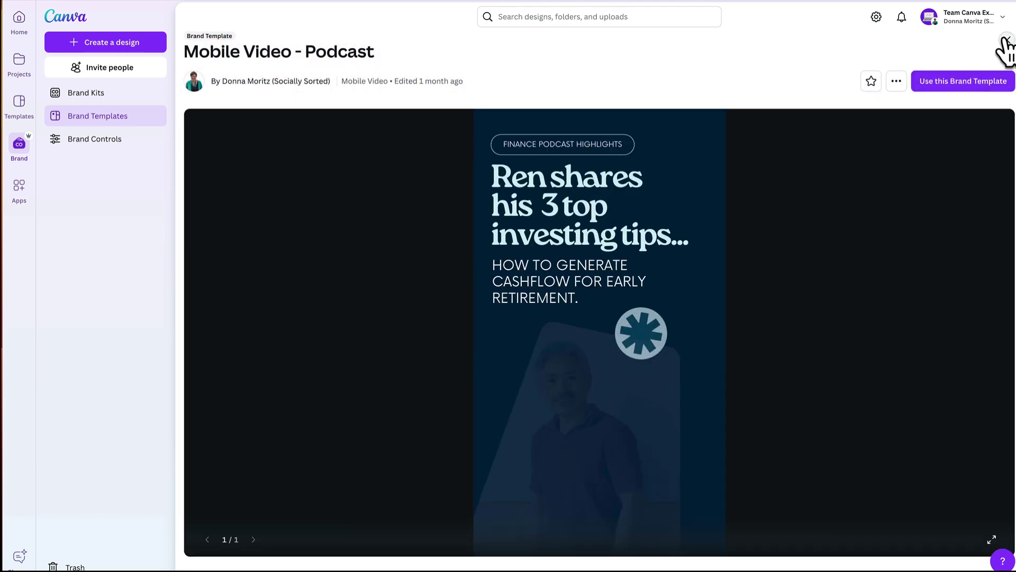
click(1006, 40)
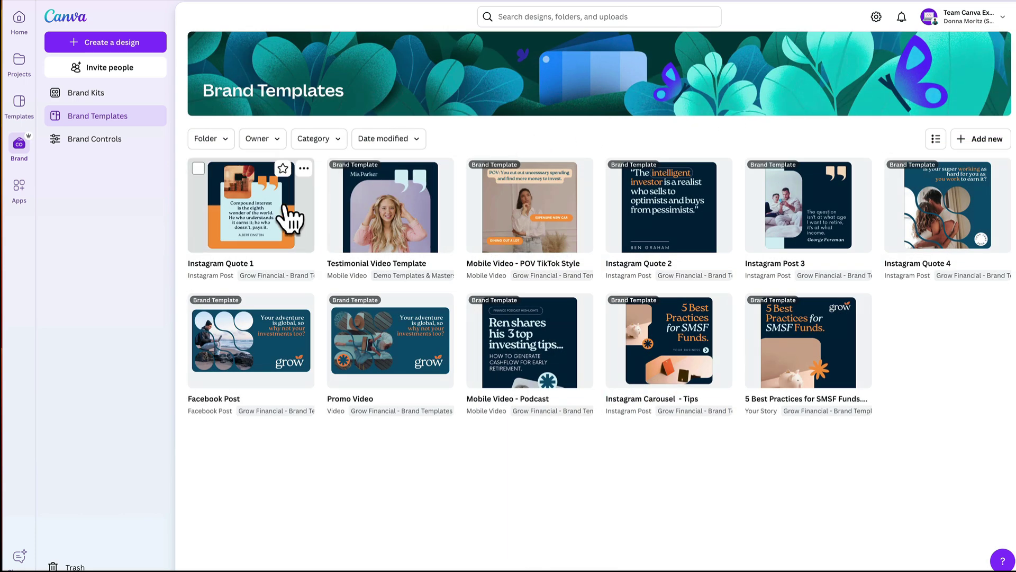
click(286, 211)
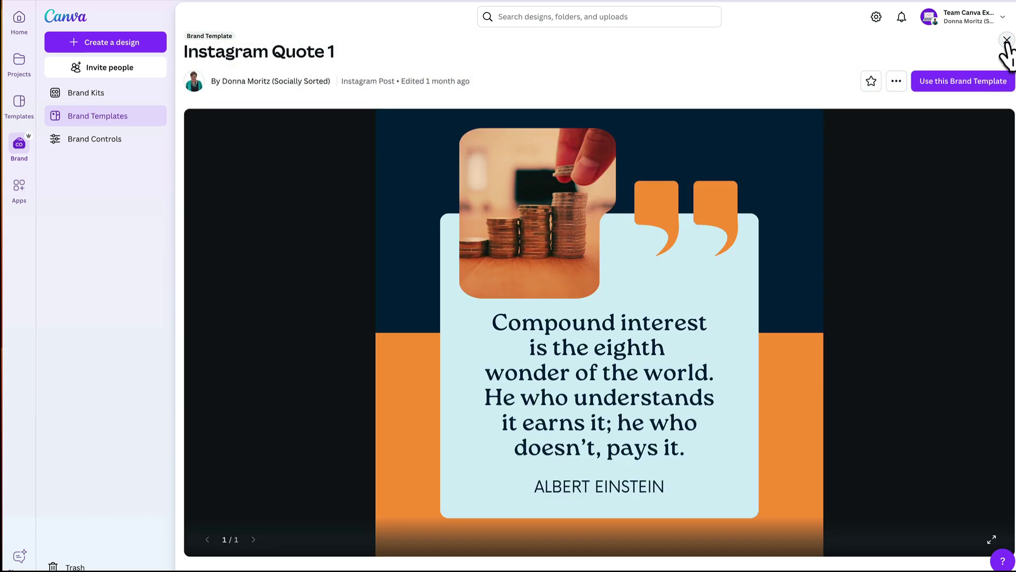
click(1006, 40)
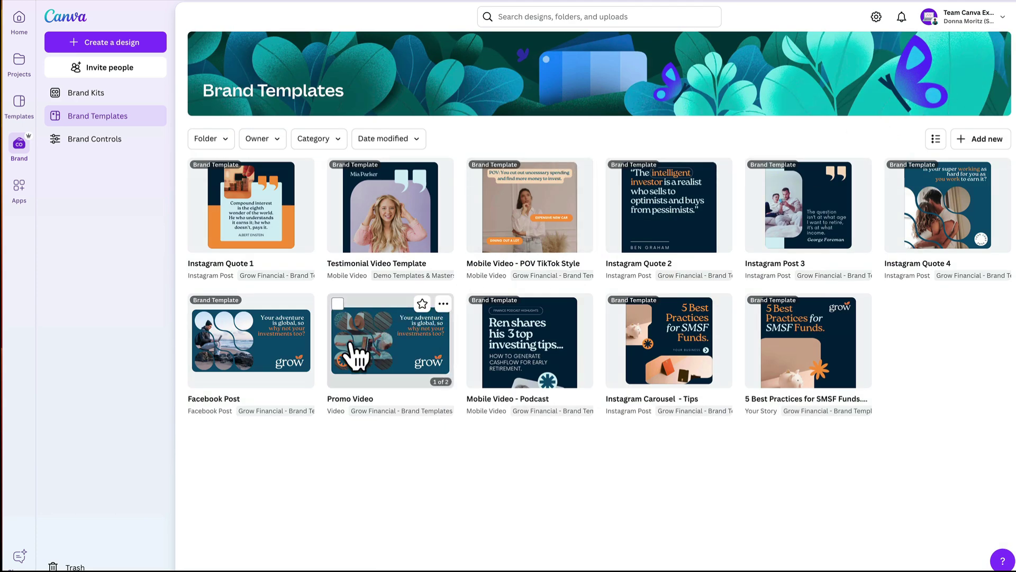
click(351, 361)
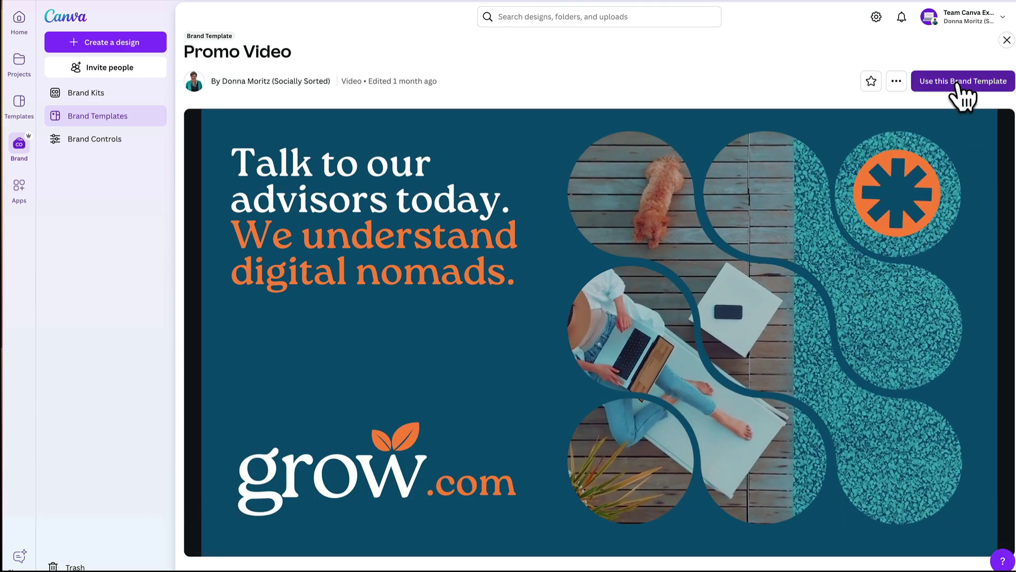
click(957, 91)
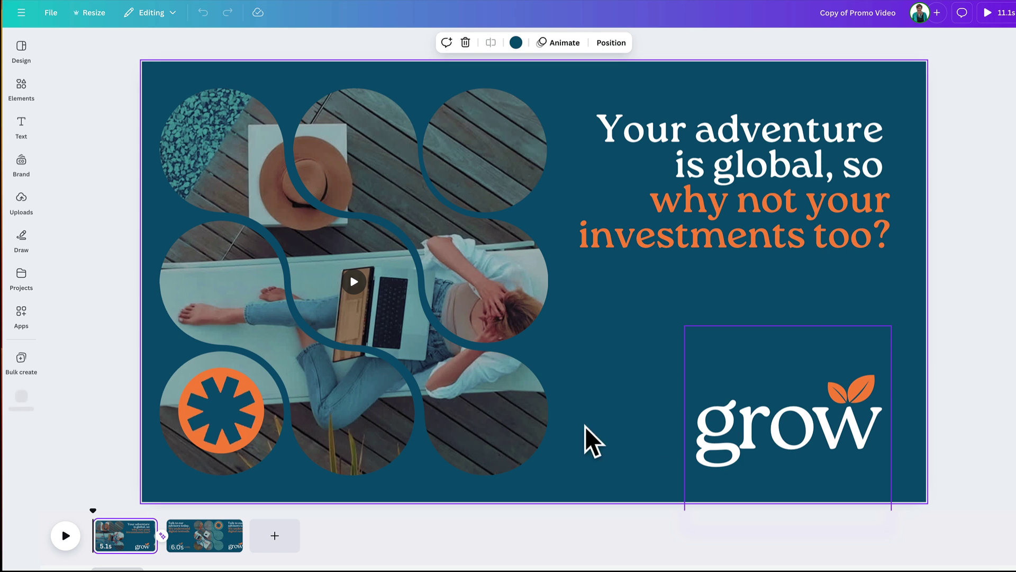
Step: Drag the woman photo from the Brand panel's Graphics into the right-hand circular frame
click(180, 539)
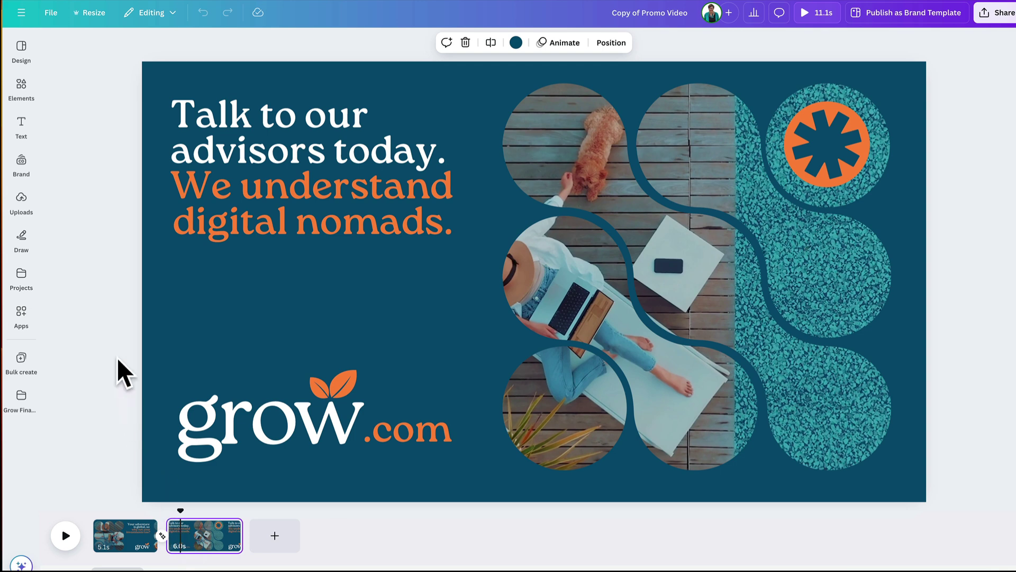
click(22, 162)
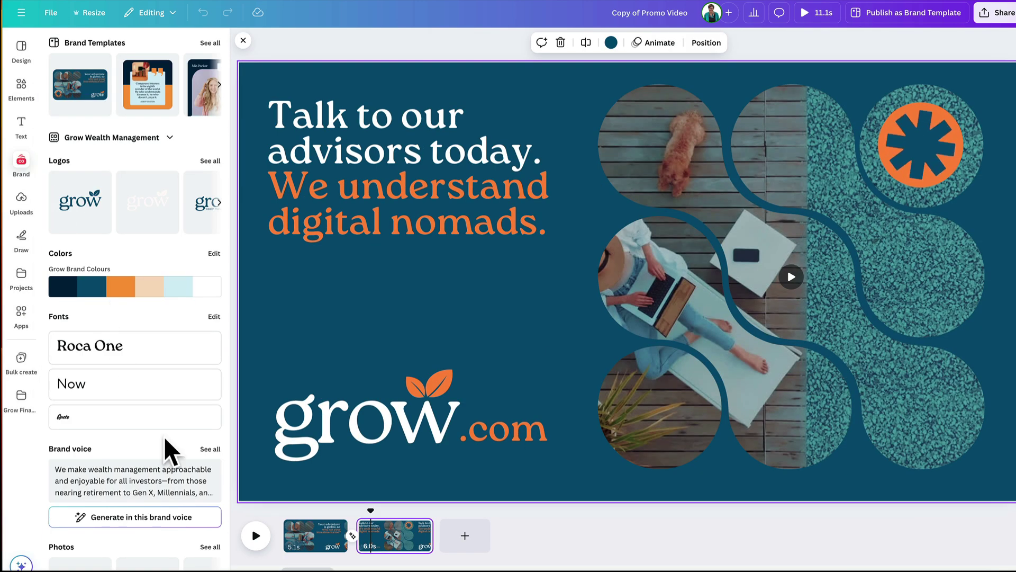
scroll(164, 439, down, 4)
scroll(164, 438, down, 2)
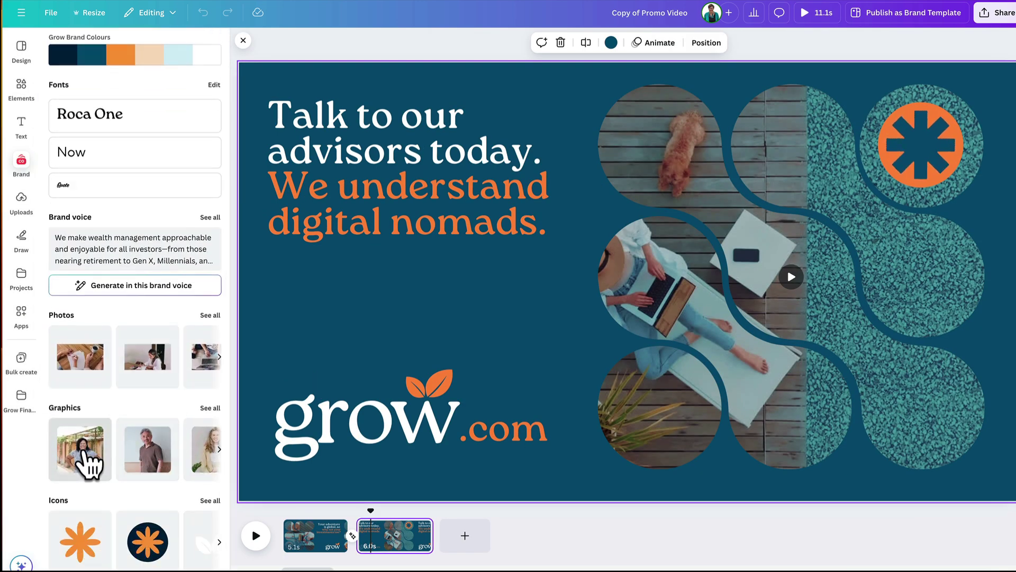
drag(383, 355, 647, 233)
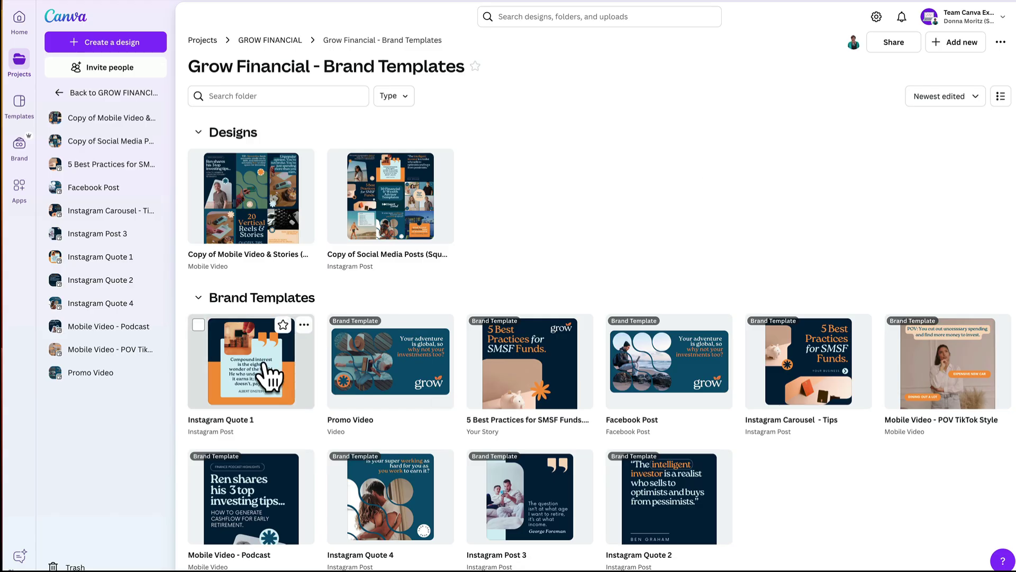
Step: Open the Instagram Quote 1 brand template to see its Albert Einstein quote preview
click(262, 365)
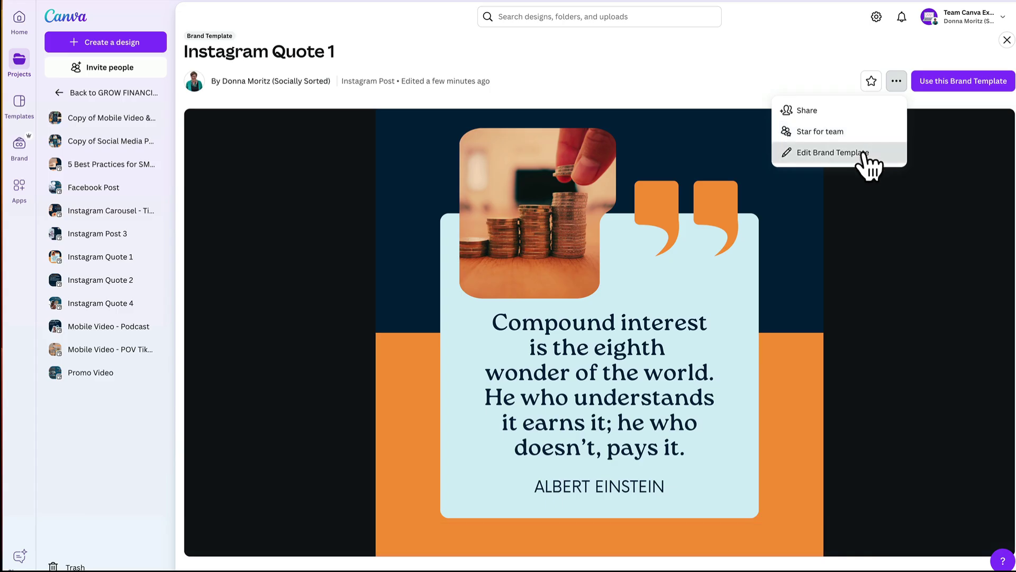
Step: Edit Instagram Quote 1, test-move its photo, card, quote marks and text, then undo back to the original layout
click(866, 154)
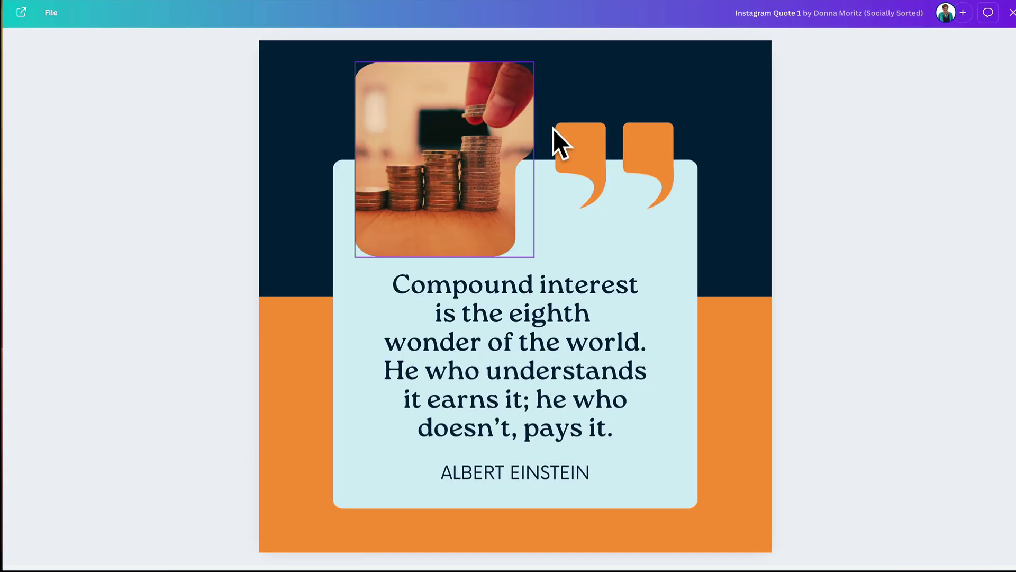
drag(457, 142, 267, 140)
drag(458, 232, 617, 127)
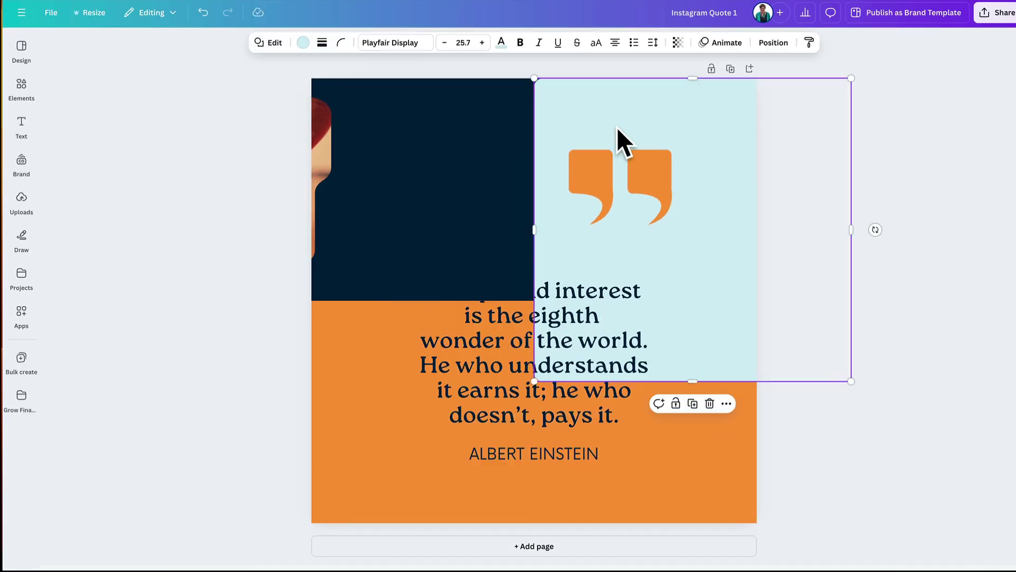
drag(607, 197, 757, 449)
drag(497, 413, 372, 295)
drag(519, 448, 361, 386)
click(207, 13)
click(204, 12)
click(204, 13)
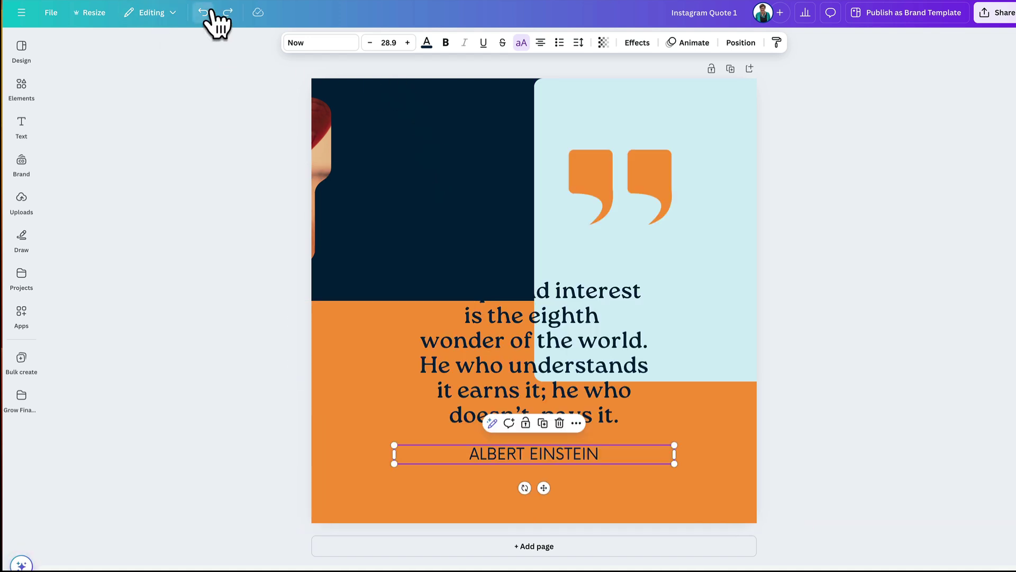
click(204, 13)
click(204, 13)
click(994, 281)
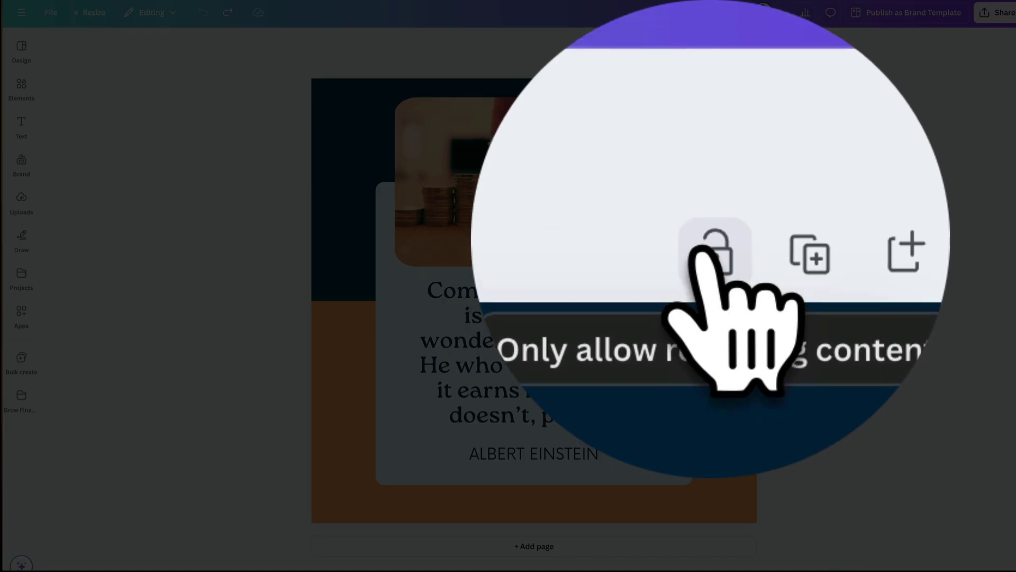
Step: Lock the page to 'Only allow replacing content' and confirm the coin photo and quote are locked
click(711, 69)
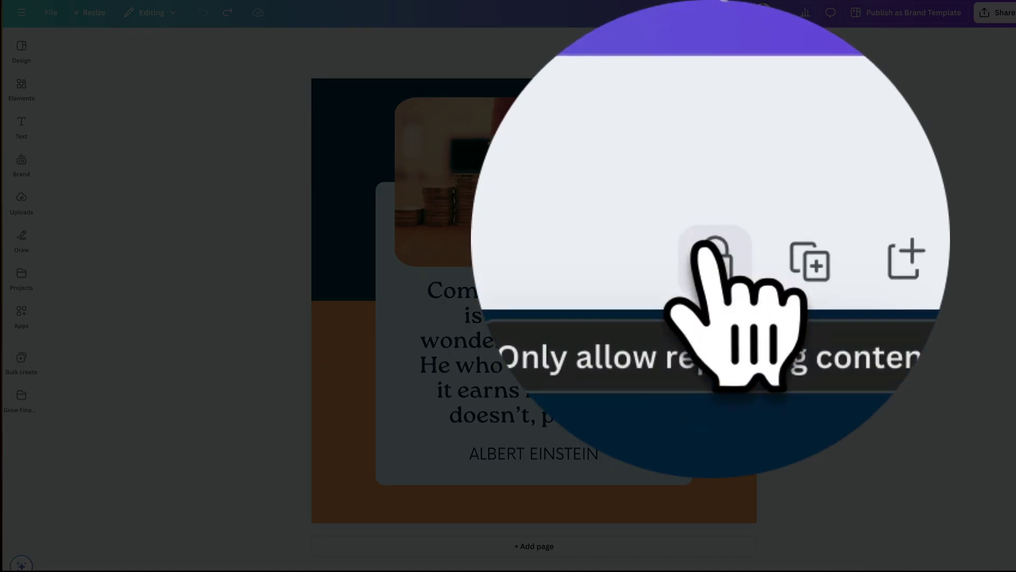
click(712, 69)
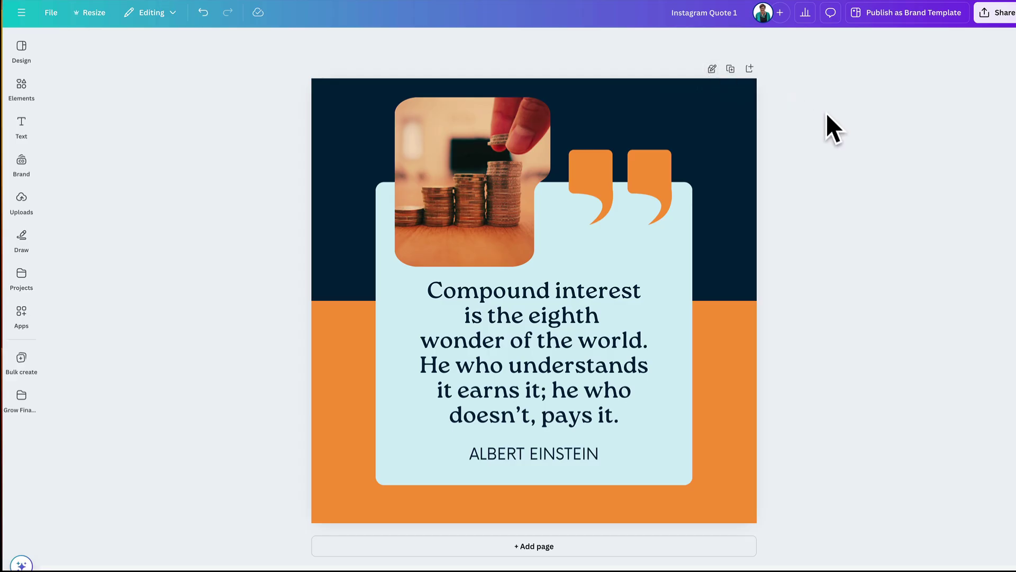
click(476, 167)
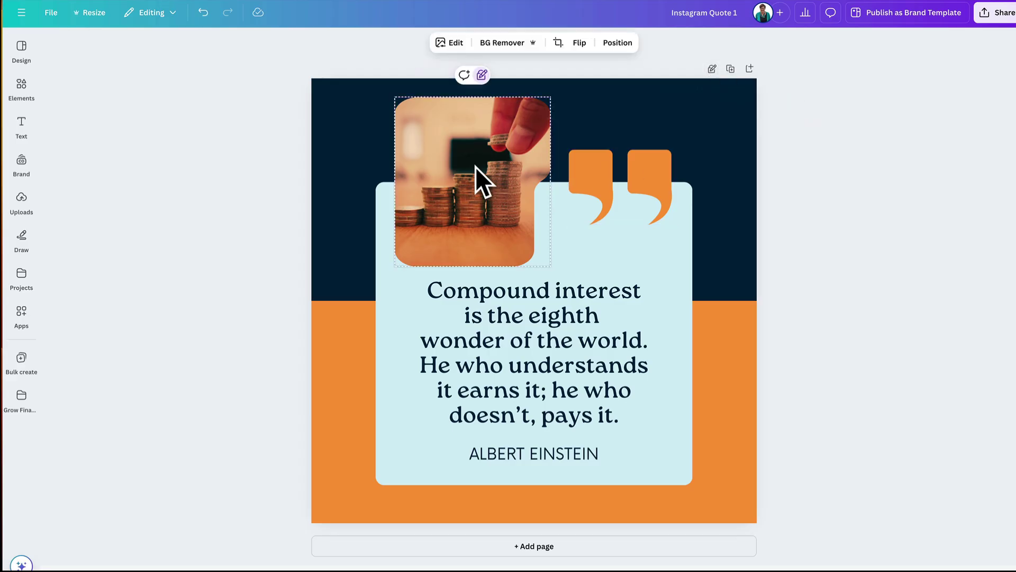
click(549, 372)
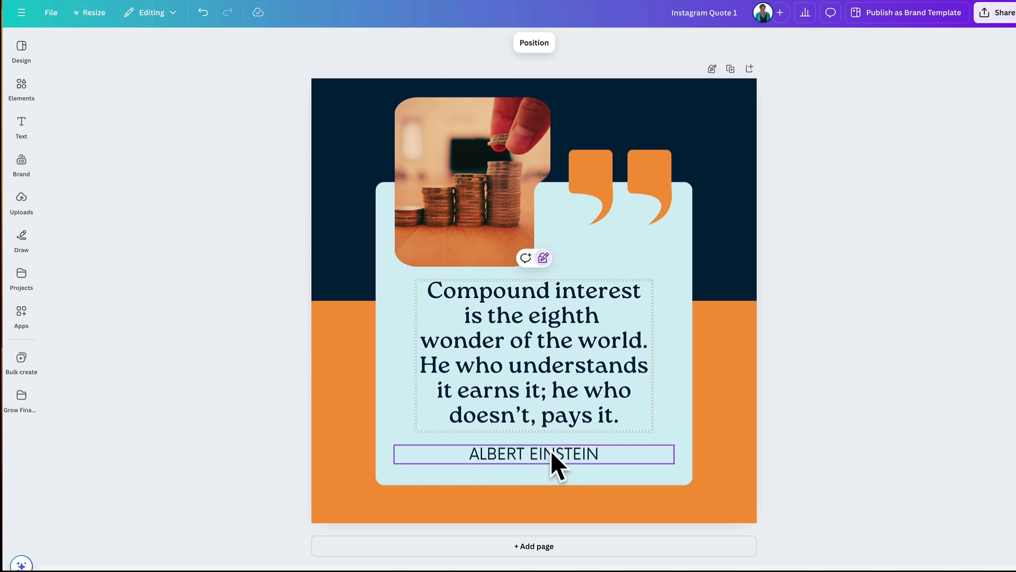
click(831, 349)
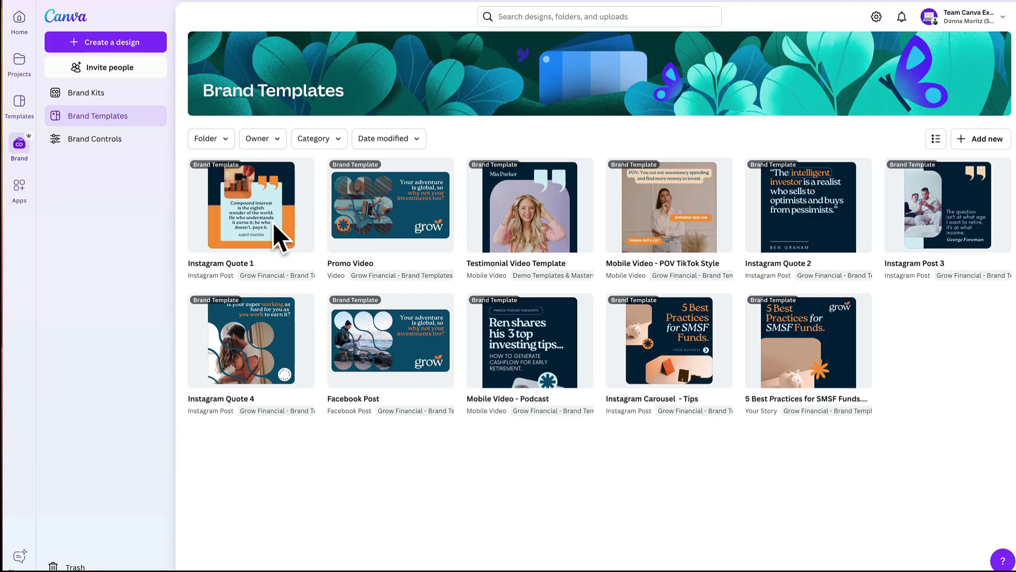
Step: Create a 'Copy of Instagram Quote 1' design from the Instagram Quote 1 brand template
click(265, 219)
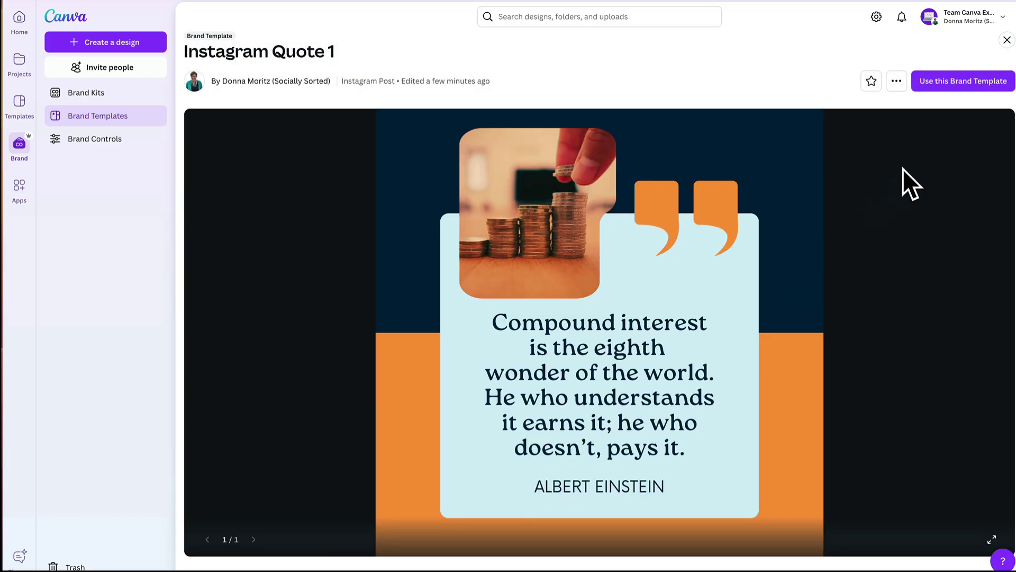
click(959, 85)
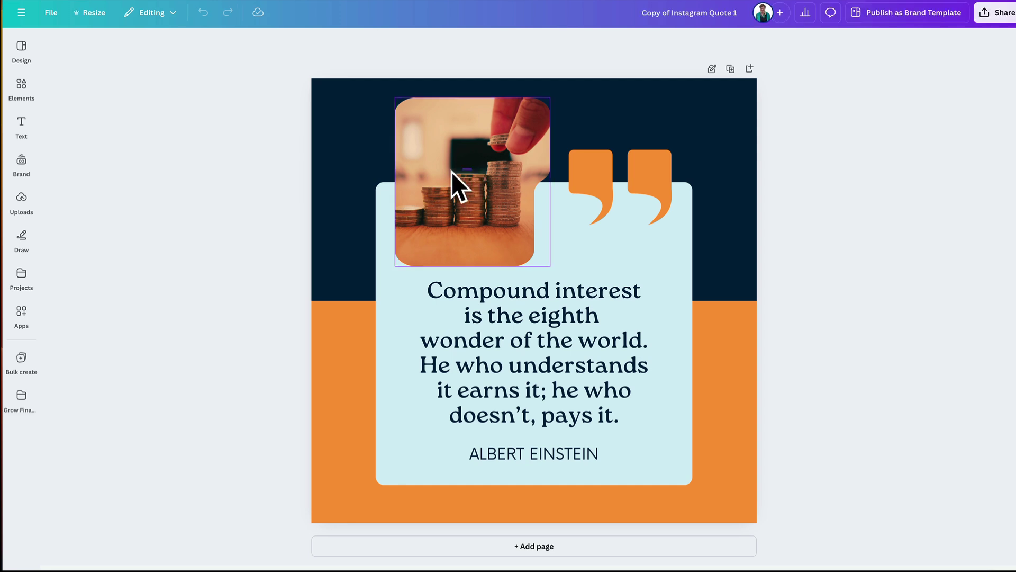
Step: Test the locks on the coin photo, quote card, quote marks, orange shape and background, then open Elements
click(483, 155)
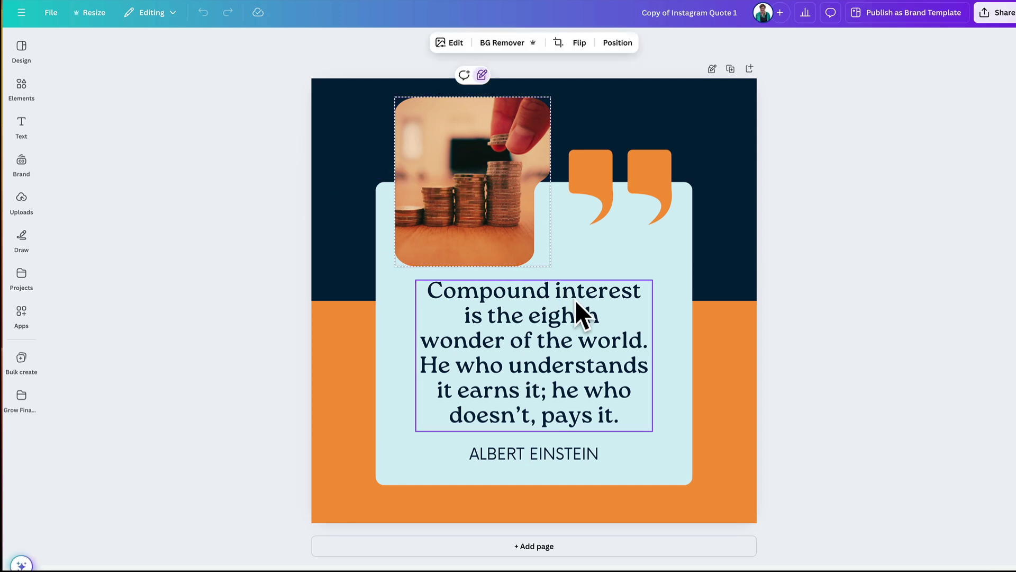
click(677, 240)
drag(662, 160, 734, 132)
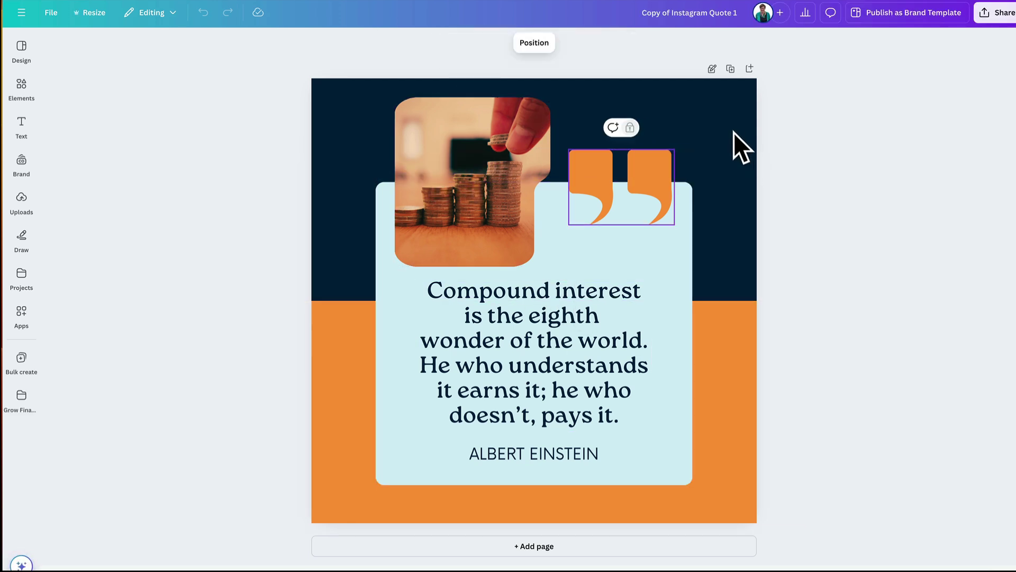
click(819, 247)
drag(716, 375, 936, 383)
click(936, 383)
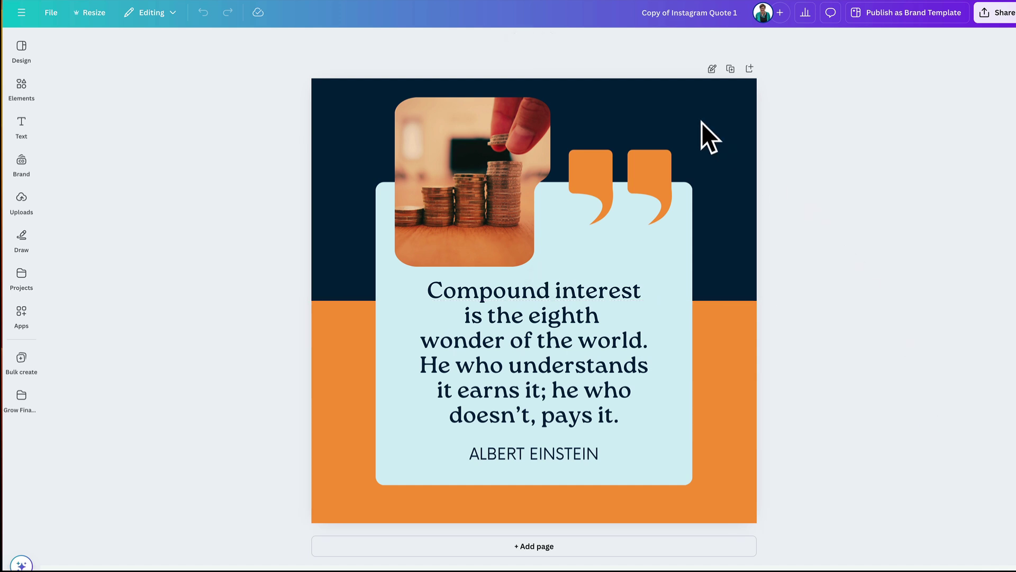
click(691, 118)
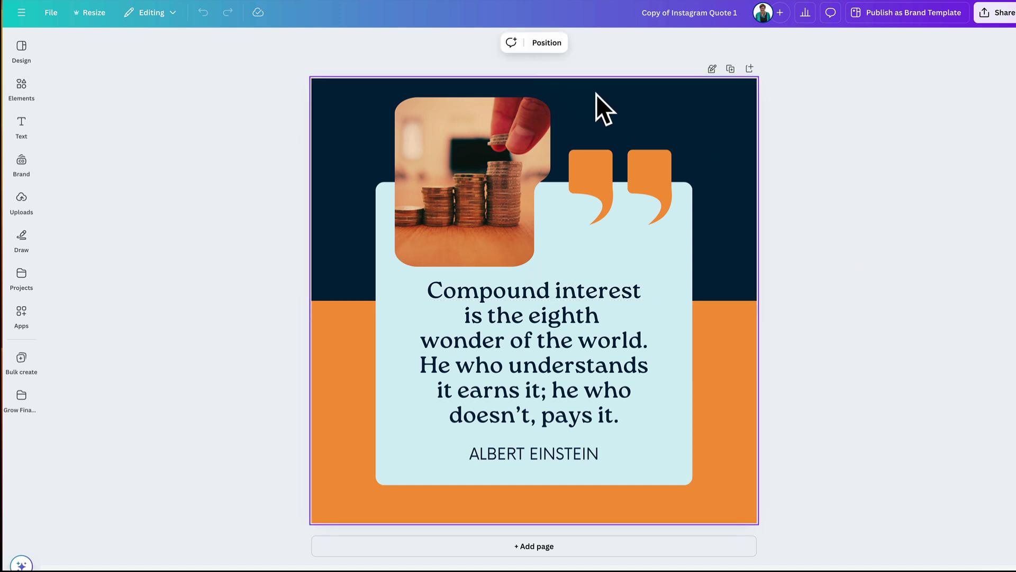
click(721, 362)
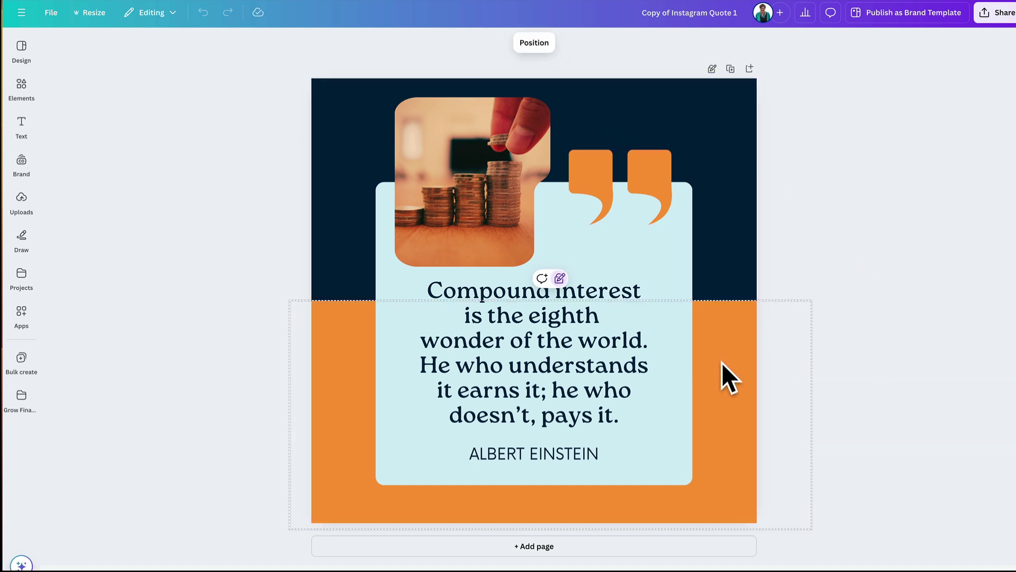
click(653, 161)
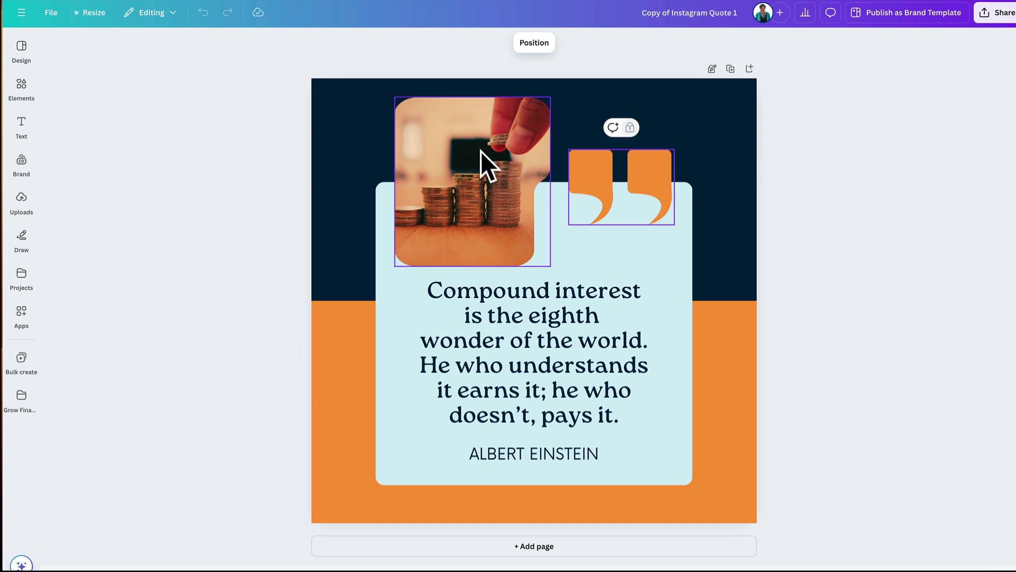
click(455, 148)
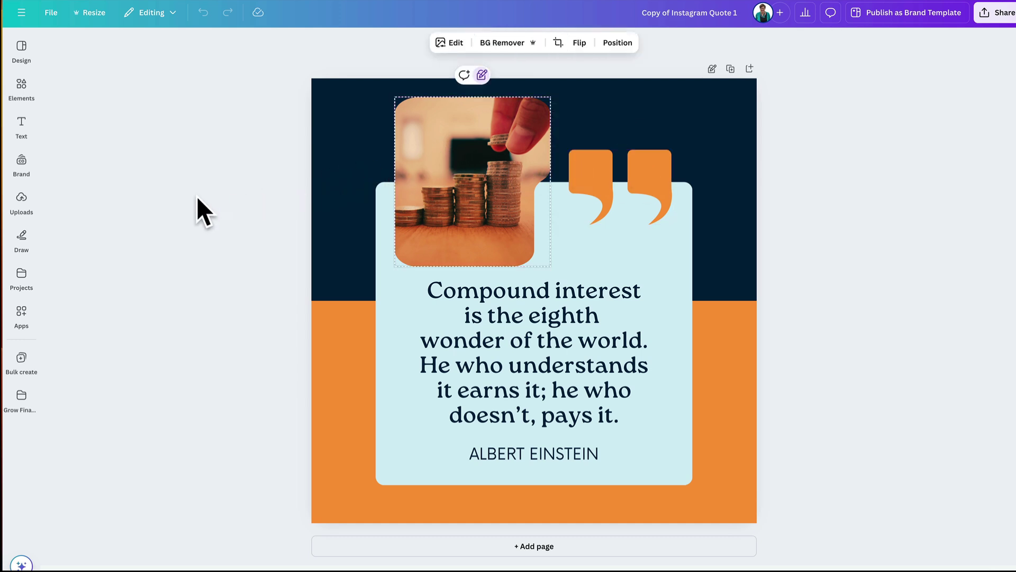
click(25, 94)
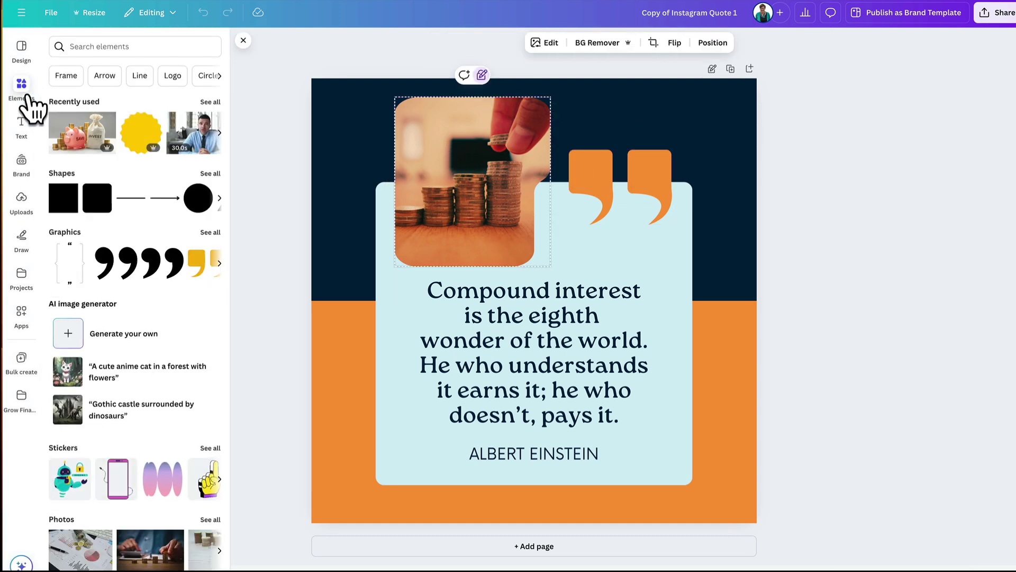
Step: Swap the coin photo for the piggy-bank image and paste the new quote over the old text
drag(79, 133, 407, 159)
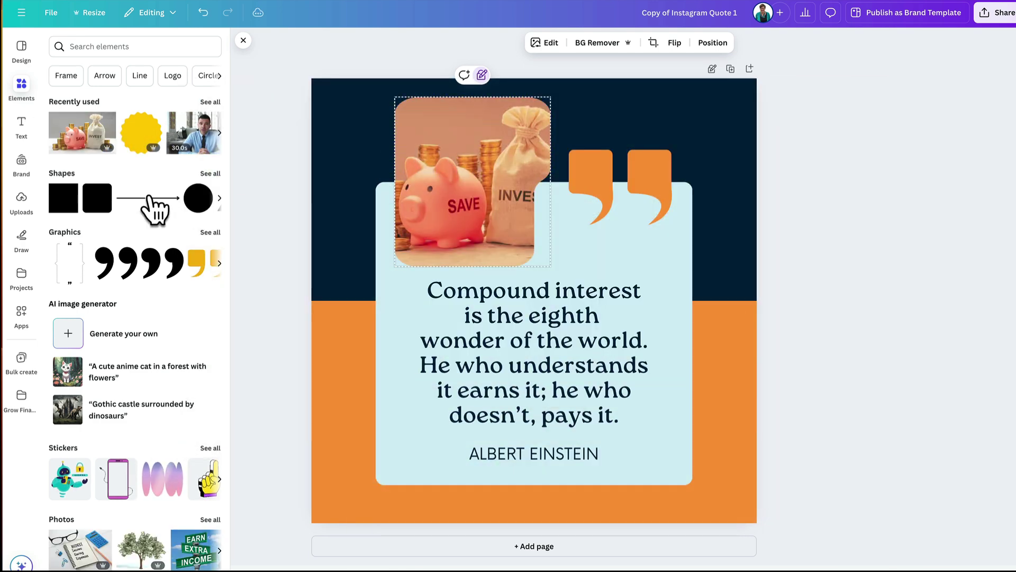
double_click(627, 408)
click(628, 413)
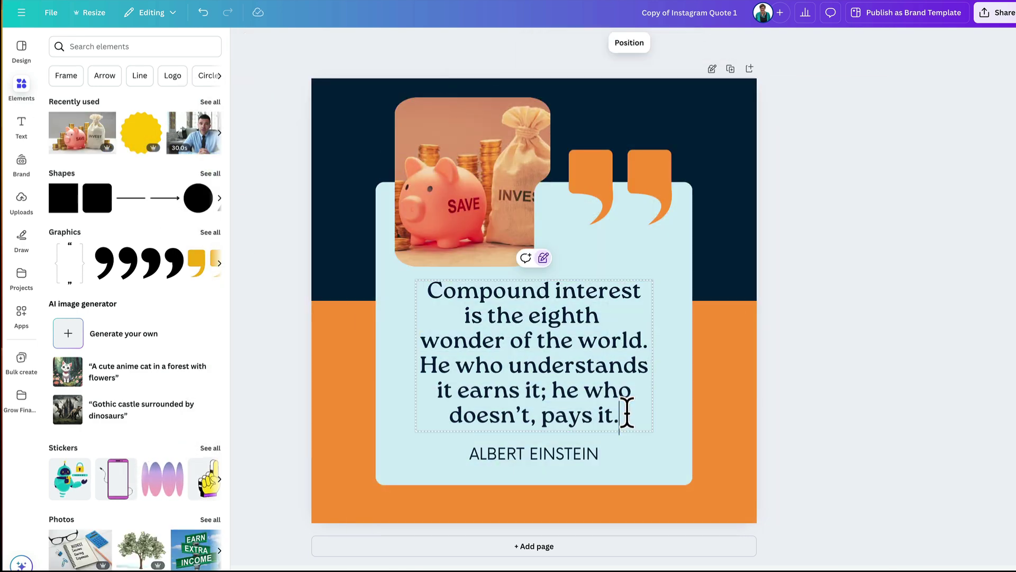
drag(628, 413, 431, 295)
text("To achieve success, you need to put in the work and time. The stock market is no different.")
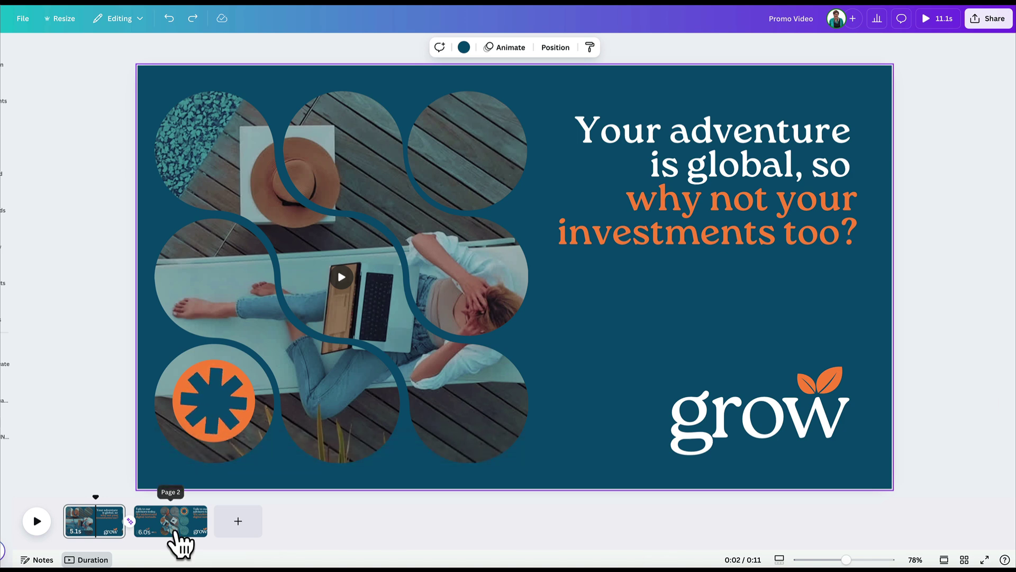
Step: Check page 2, then lock the 'grow' logo on page 1 with right-click Lock
click(177, 531)
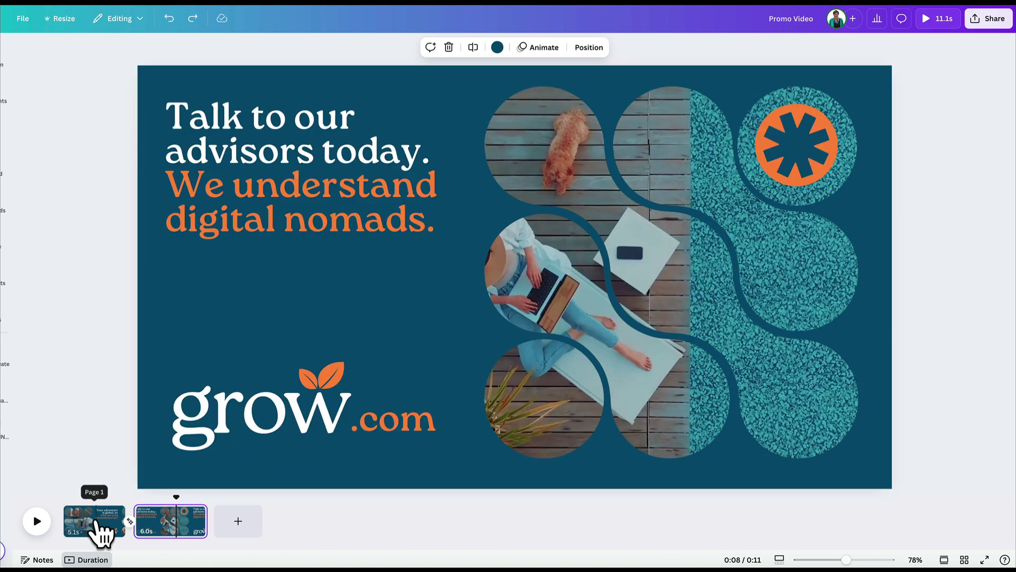
click(98, 532)
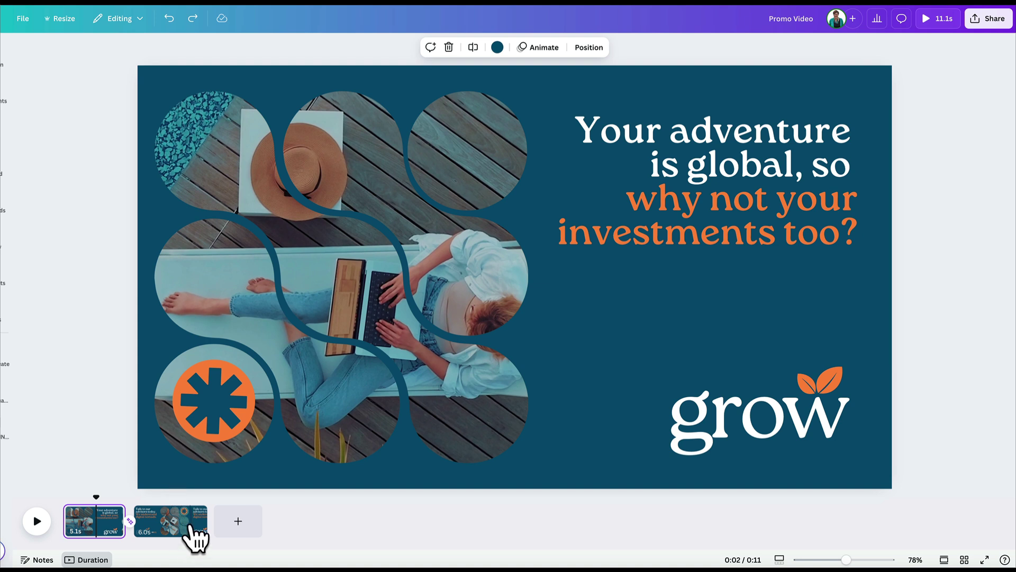
click(777, 440)
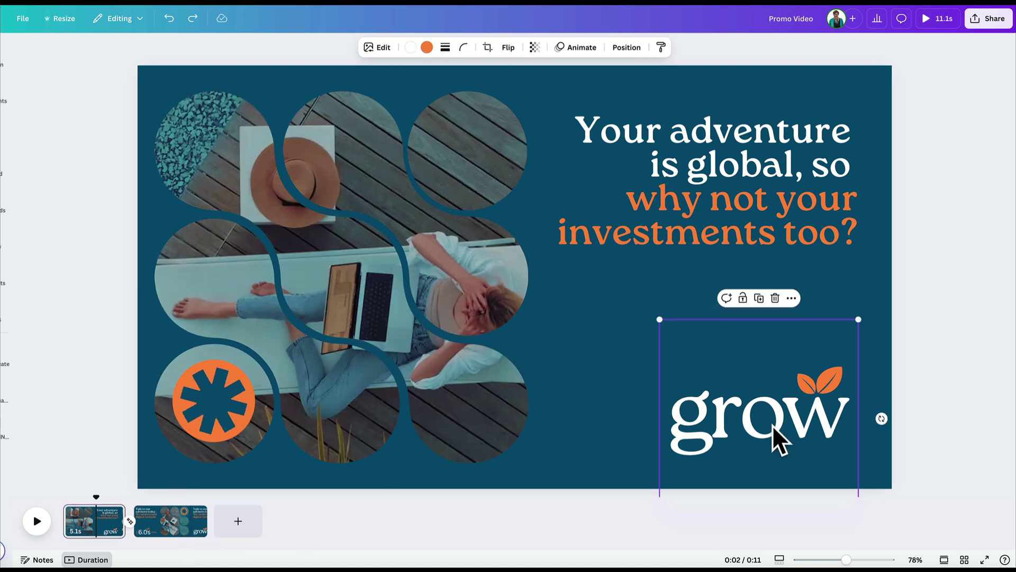
right_click(747, 403)
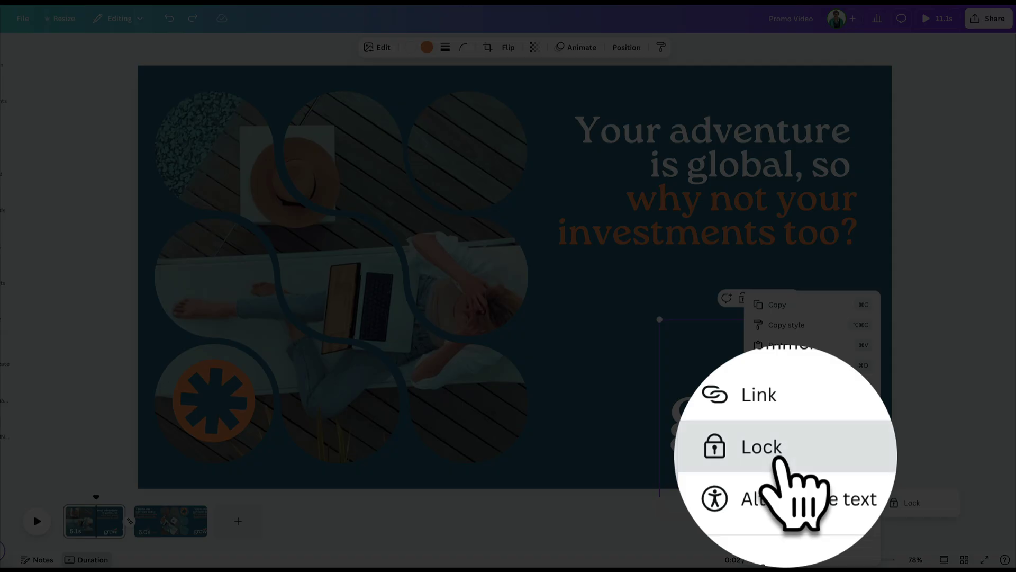
mouse_move(875, 507)
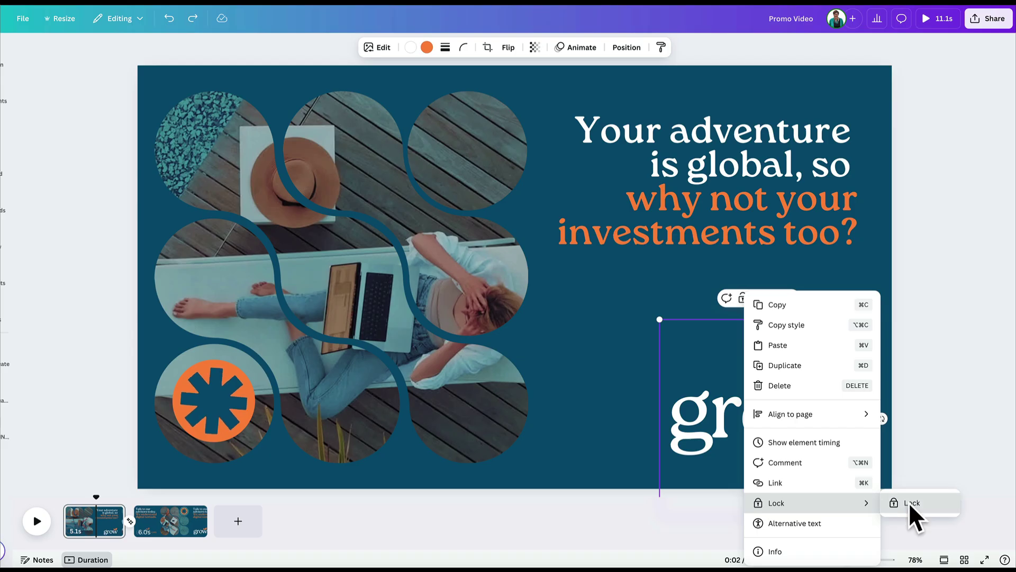
click(847, 504)
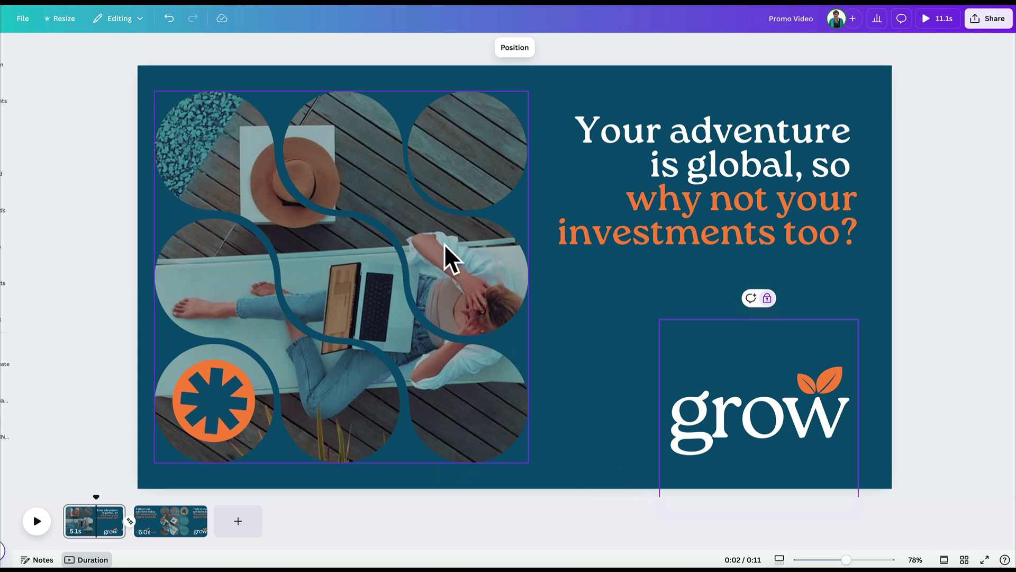
Step: Set the circle-framed background video to Lock position only
click(450, 258)
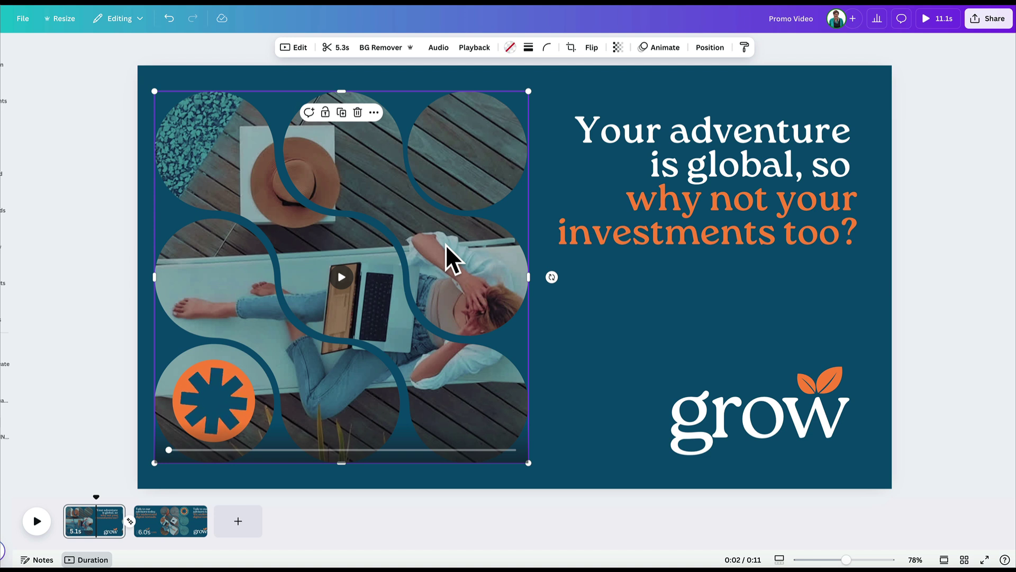
right_click(446, 245)
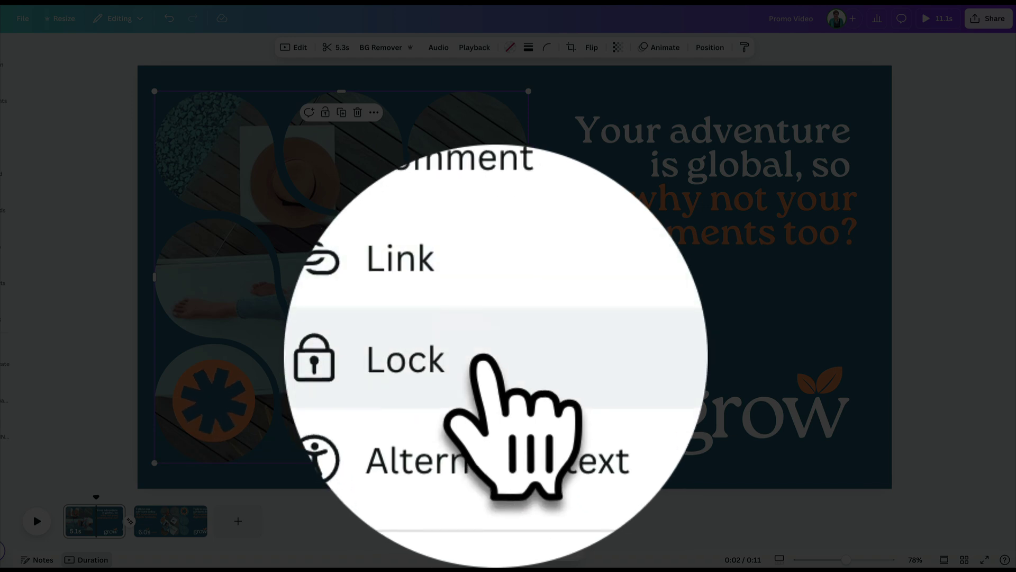
mouse_move(565, 479)
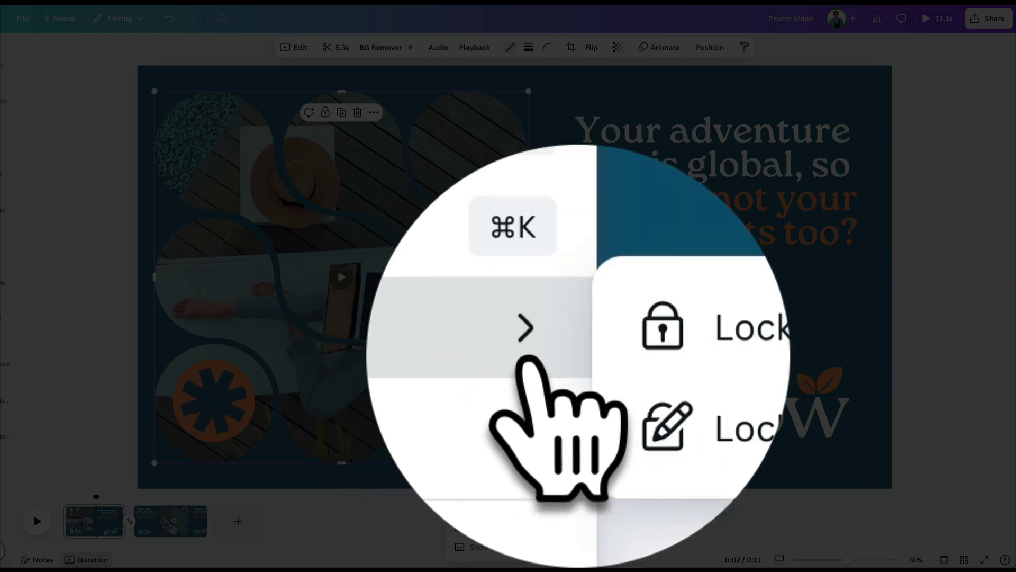
click(630, 497)
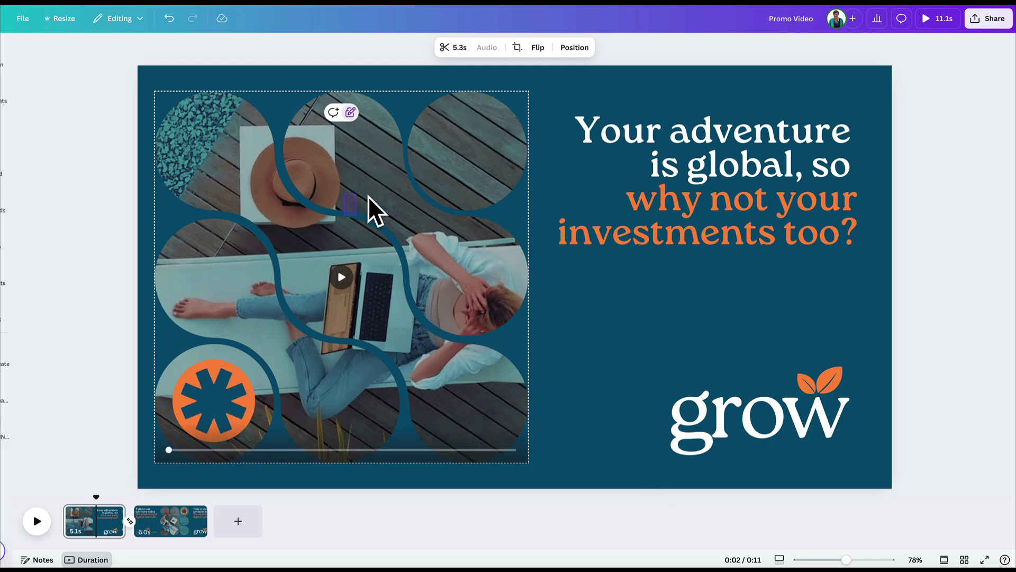
key(Escape)
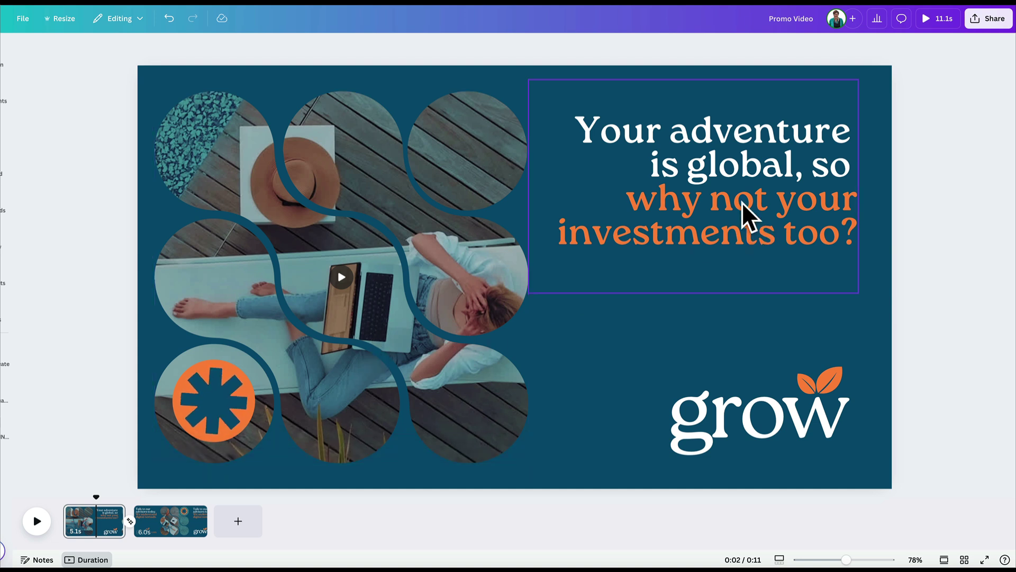
Step: Set the headline text to Lock position only
click(746, 177)
right_click(747, 178)
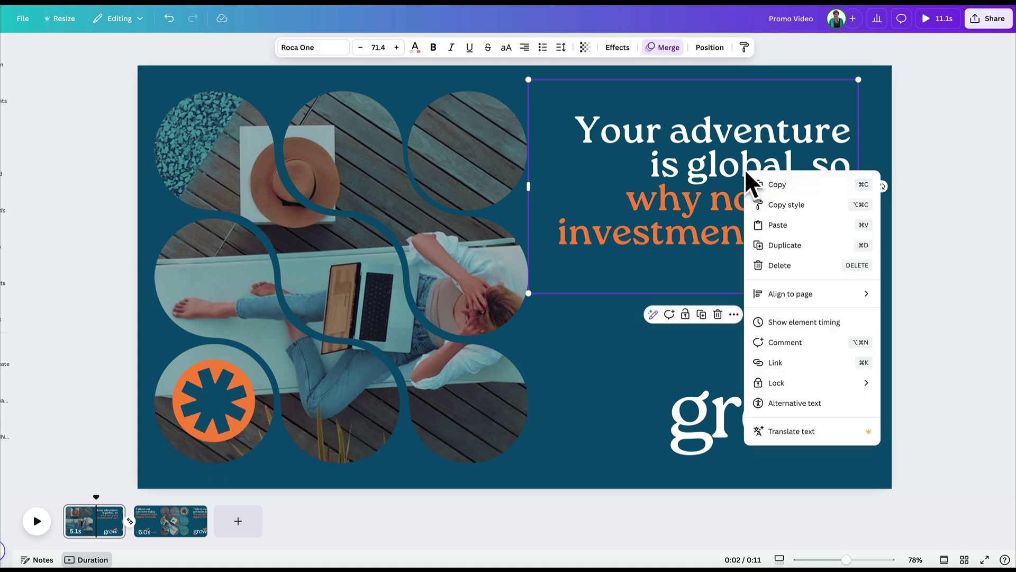
mouse_move(776, 385)
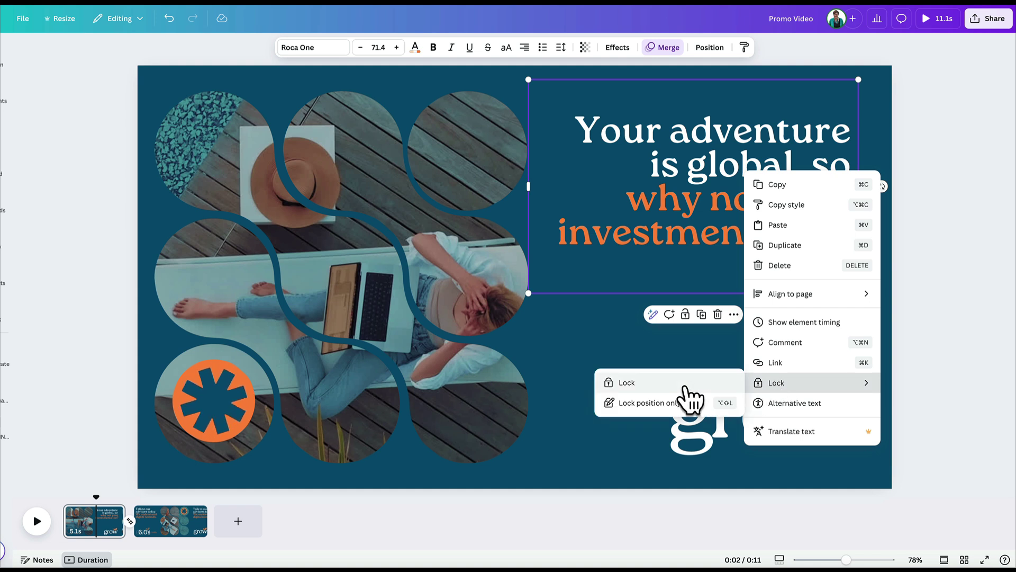
click(687, 407)
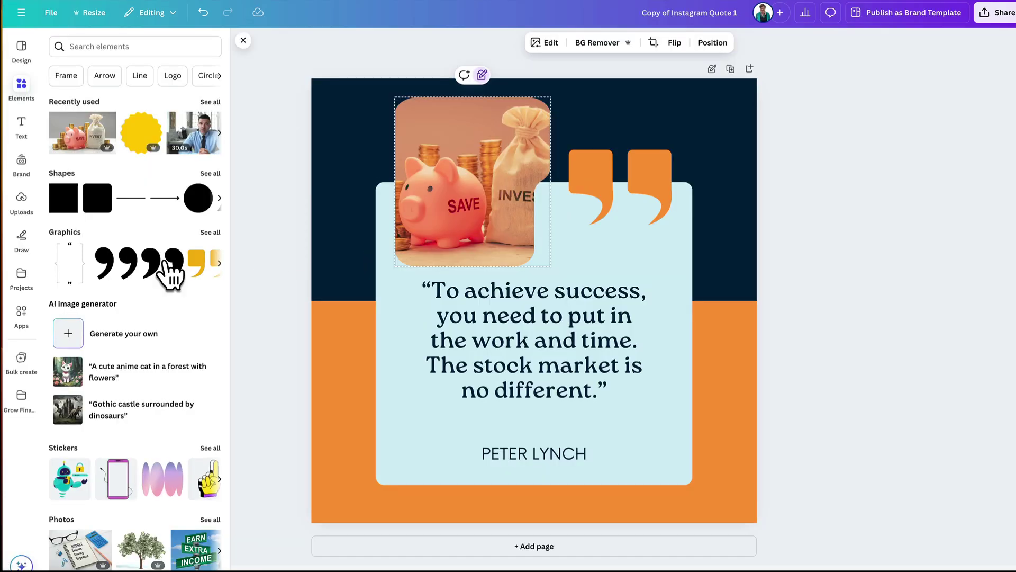
Step: Replace the quote's piggy-bank photo with the brand's Financial Planner photo from the Brand kit
click(20, 161)
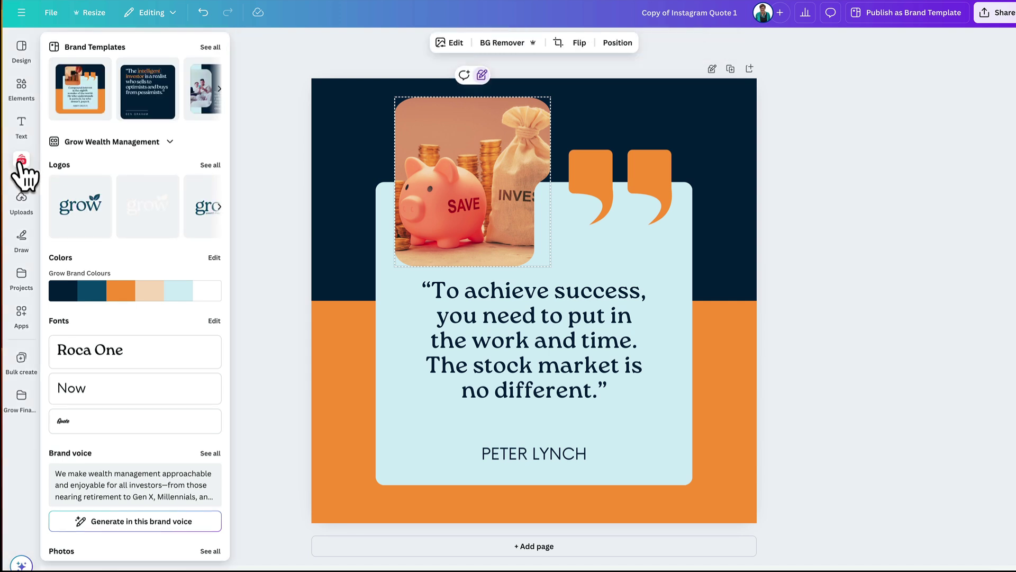
click(21, 169)
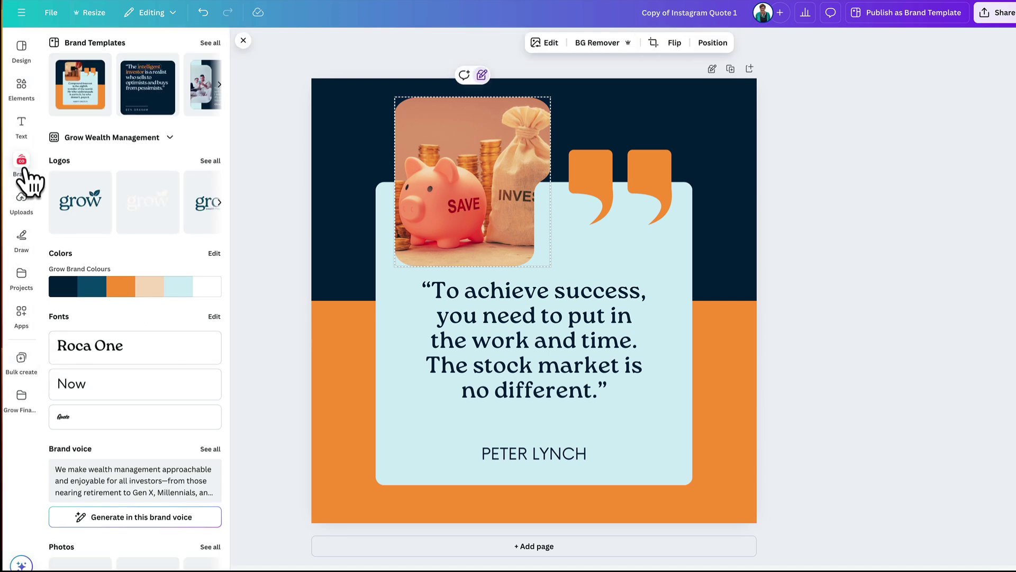
scroll(145, 304, down, 5)
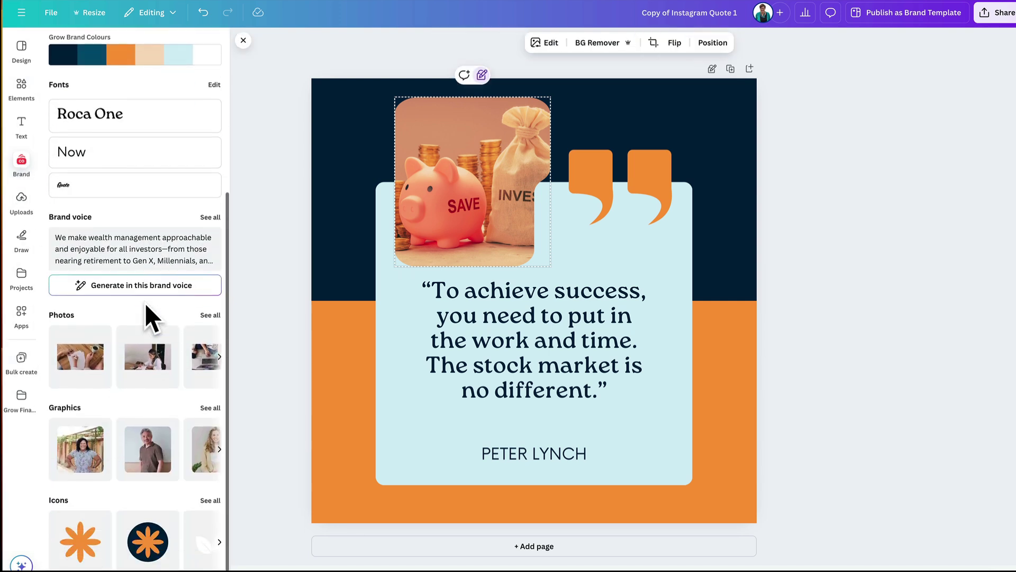
click(211, 313)
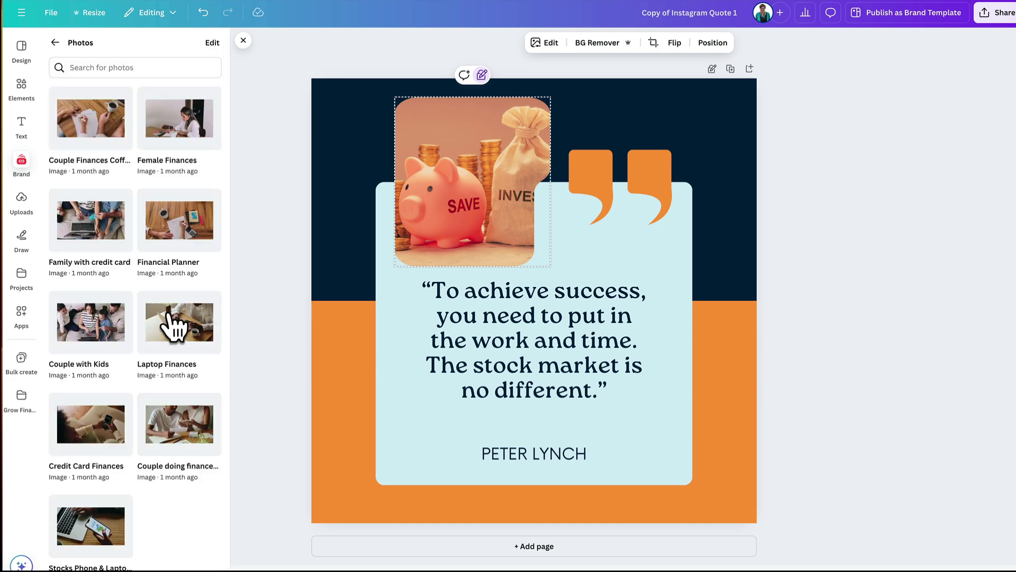
drag(182, 225, 411, 174)
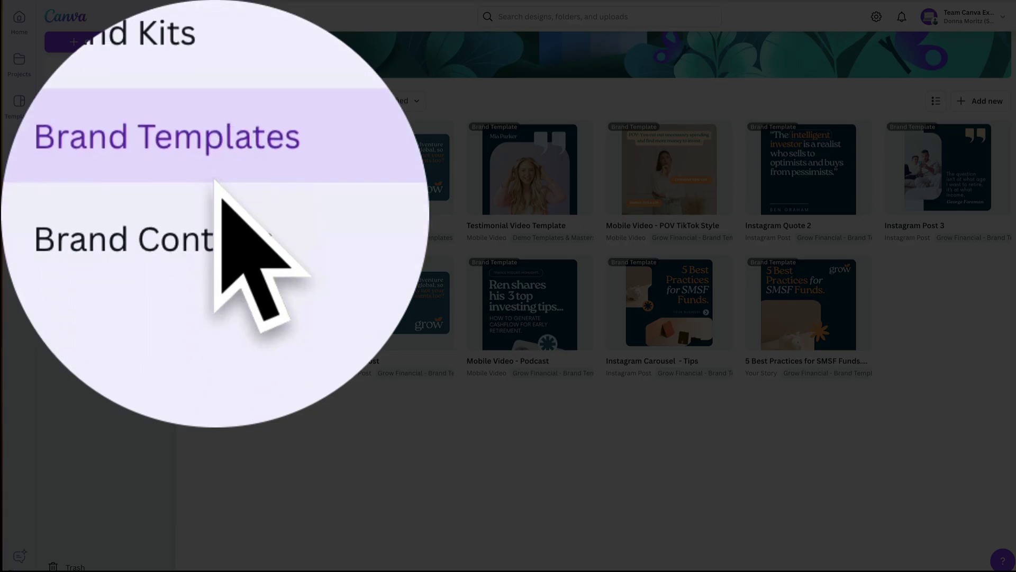
Step: Toggle Color control off and back on in Brand Controls, keeping brand colours enforced
click(212, 217)
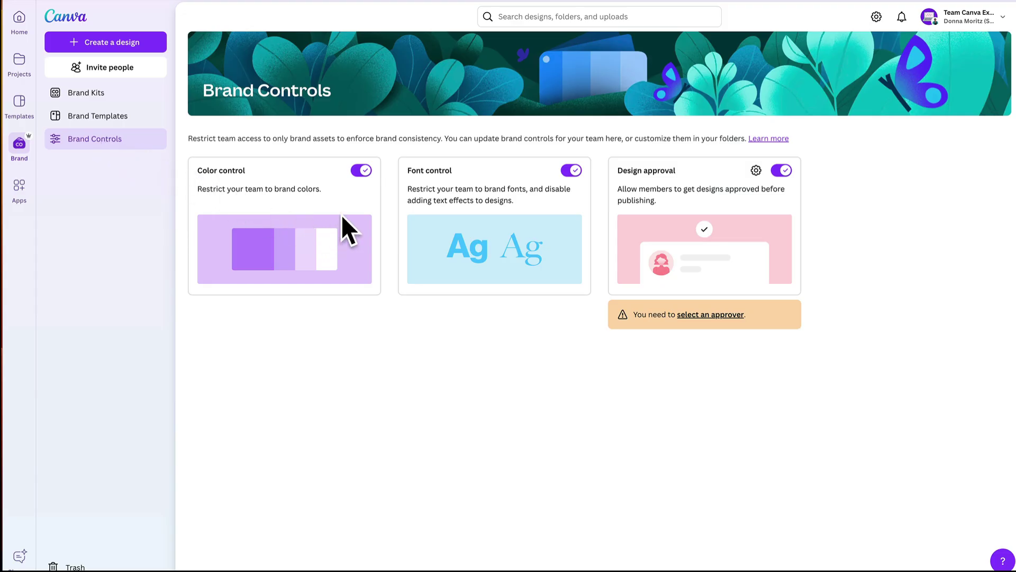
click(360, 170)
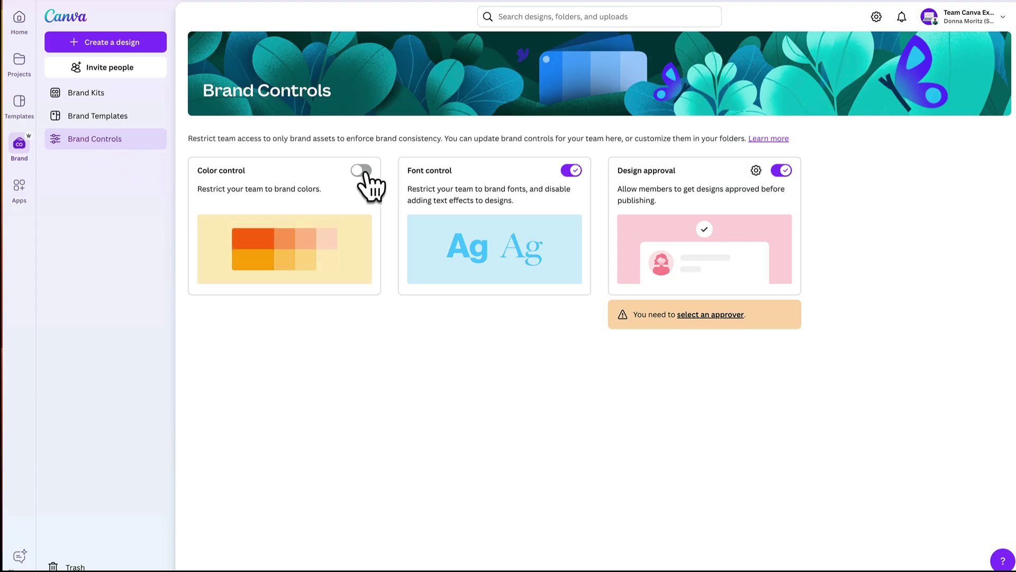
click(364, 170)
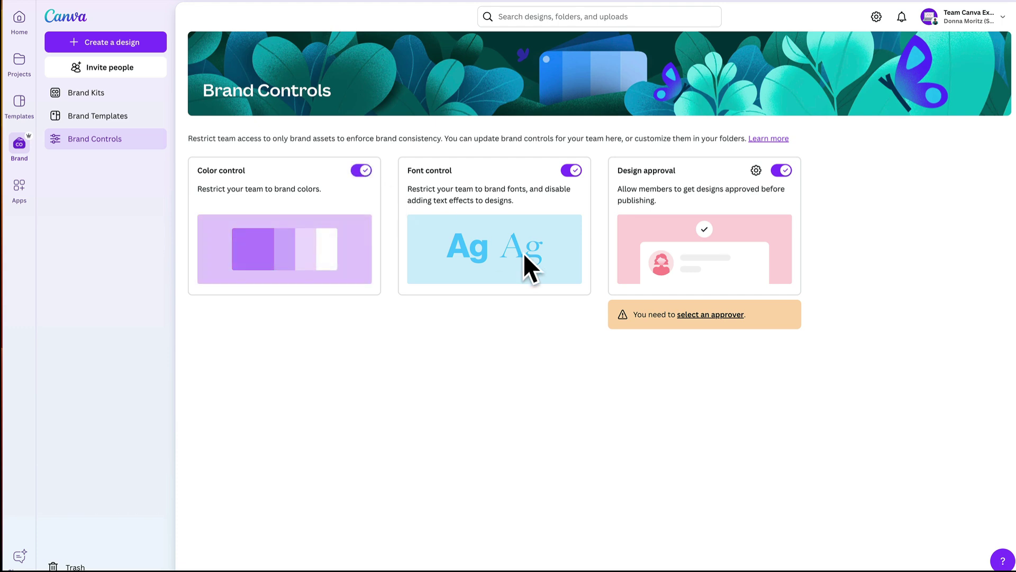